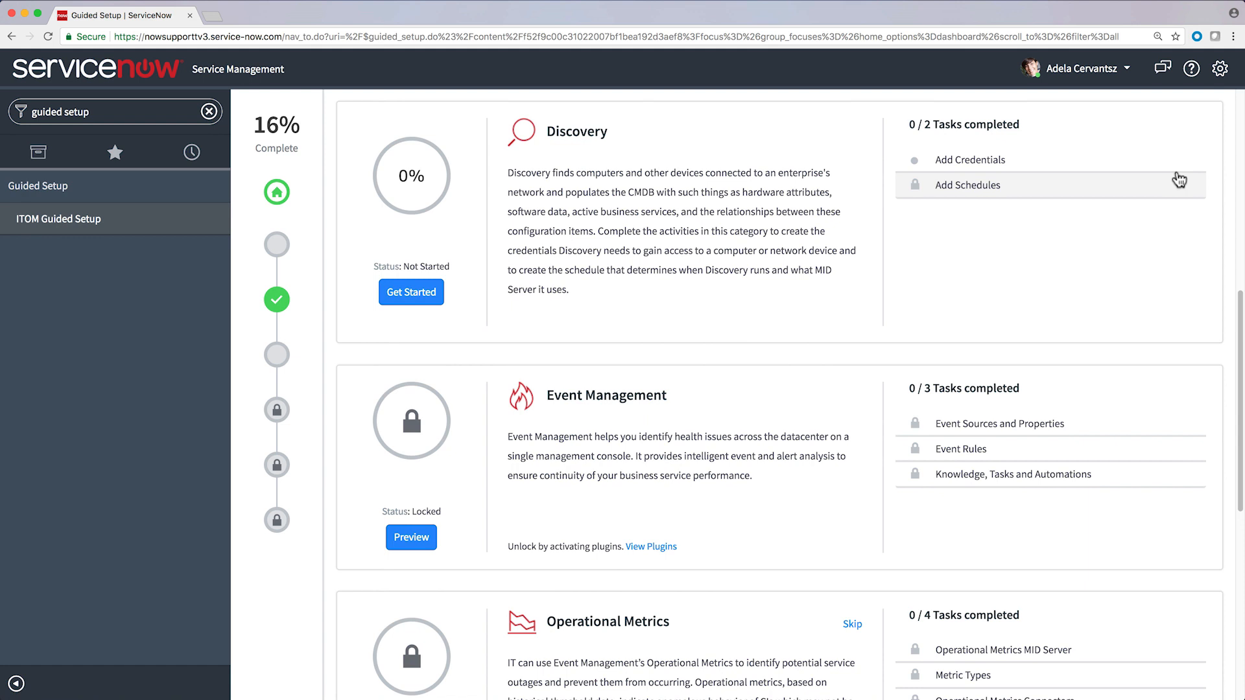
Step: Start configuring the Add Credentials task of the Discovery setup and open a new Windows Credentials record
{"action": "left_click", "coordinate": [425, 295]}
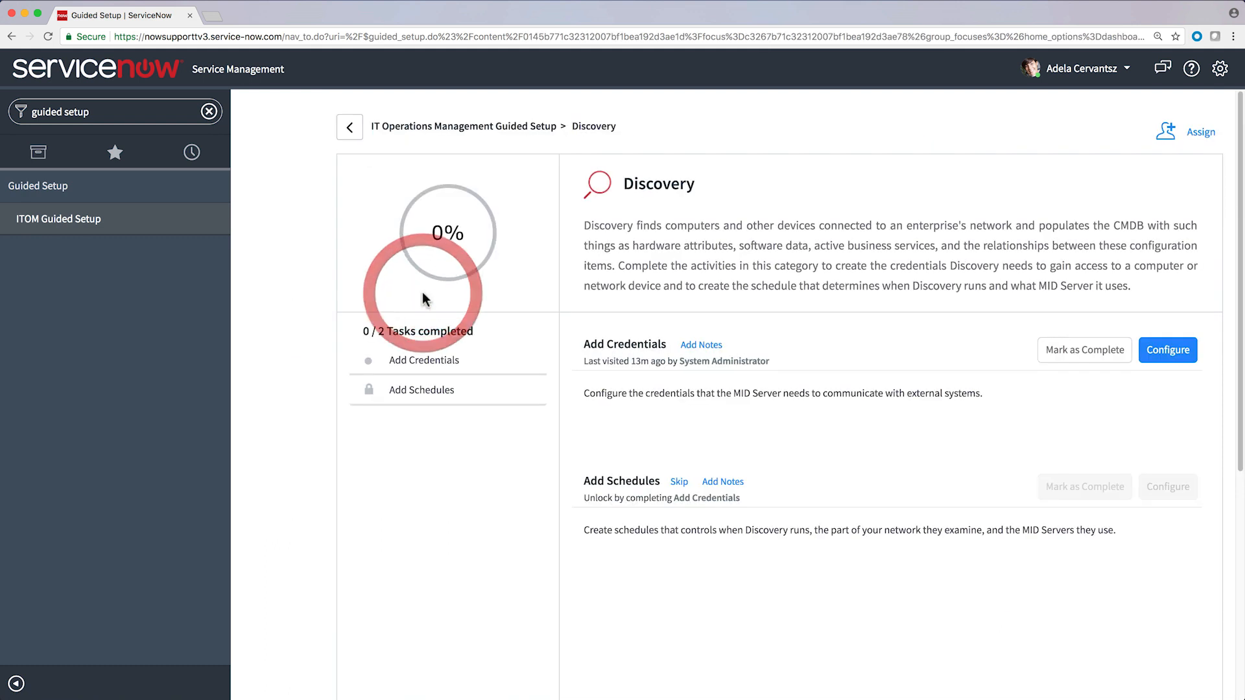
{"action": "left_click", "coordinate": [1167, 350]}
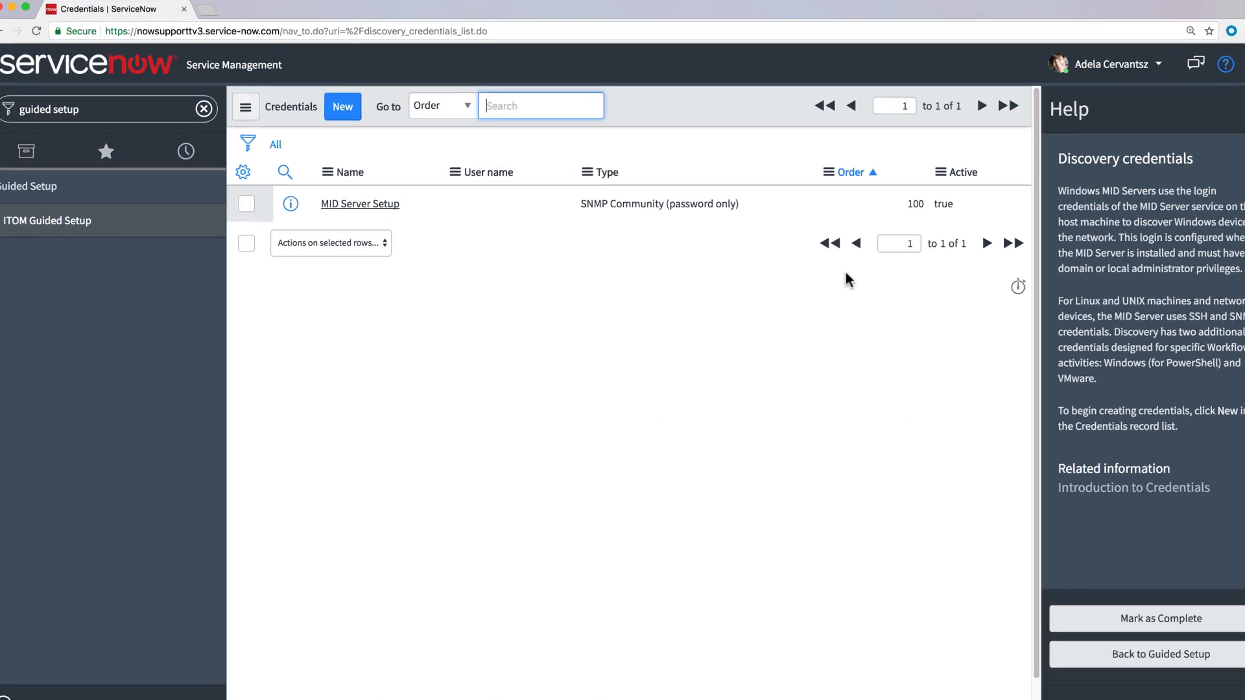
{"action": "left_click", "coordinate": [343, 106]}
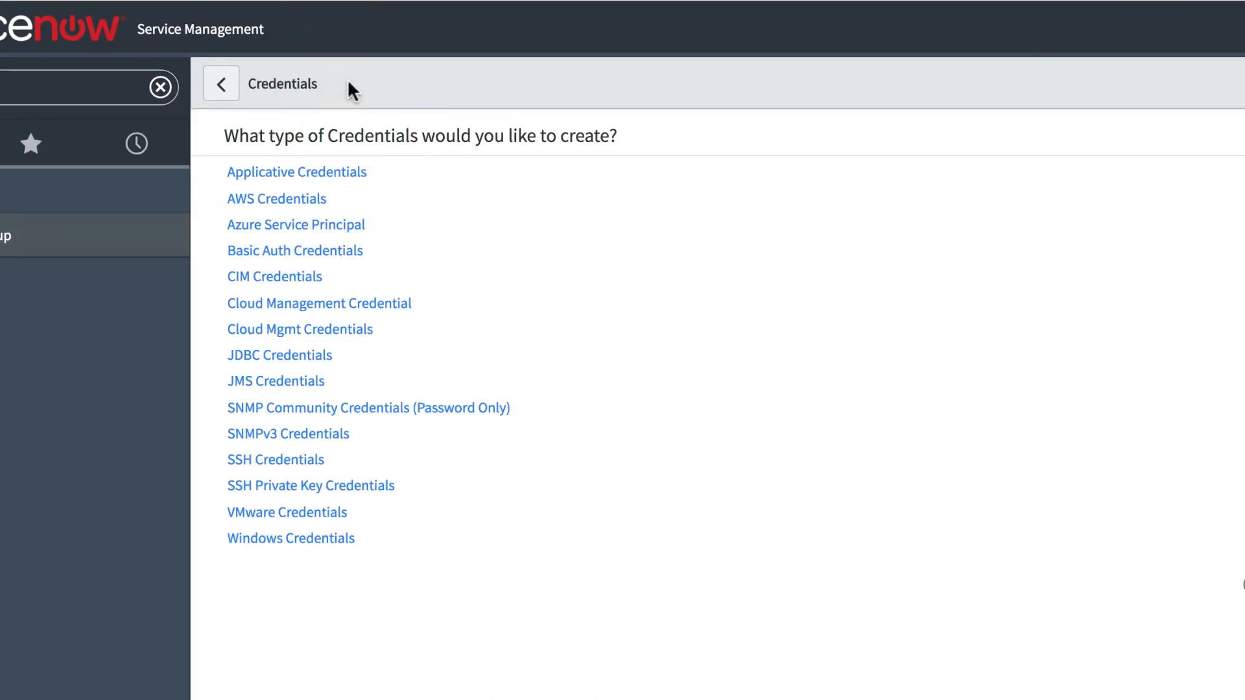
{"action": "left_click", "coordinate": [280, 542]}
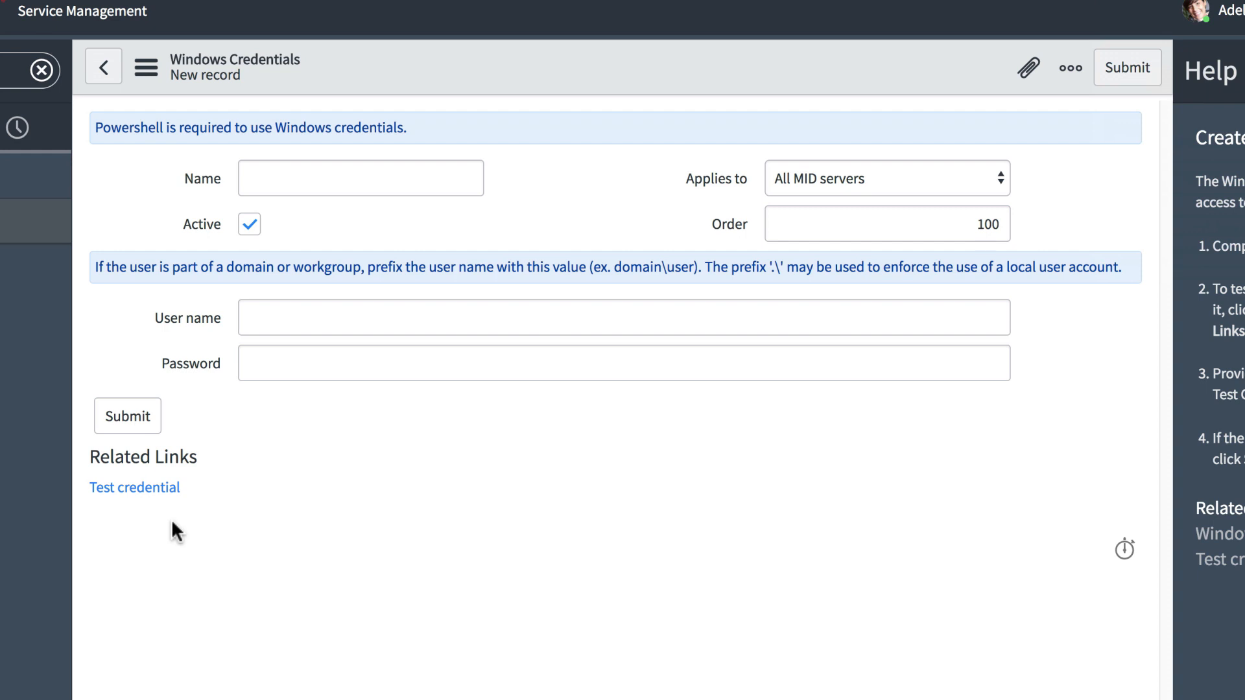
Step: Name the credential Windows credential, set its user name to \administraton, and enter the account password
{"action": "left_click", "coordinate": [336, 171]}
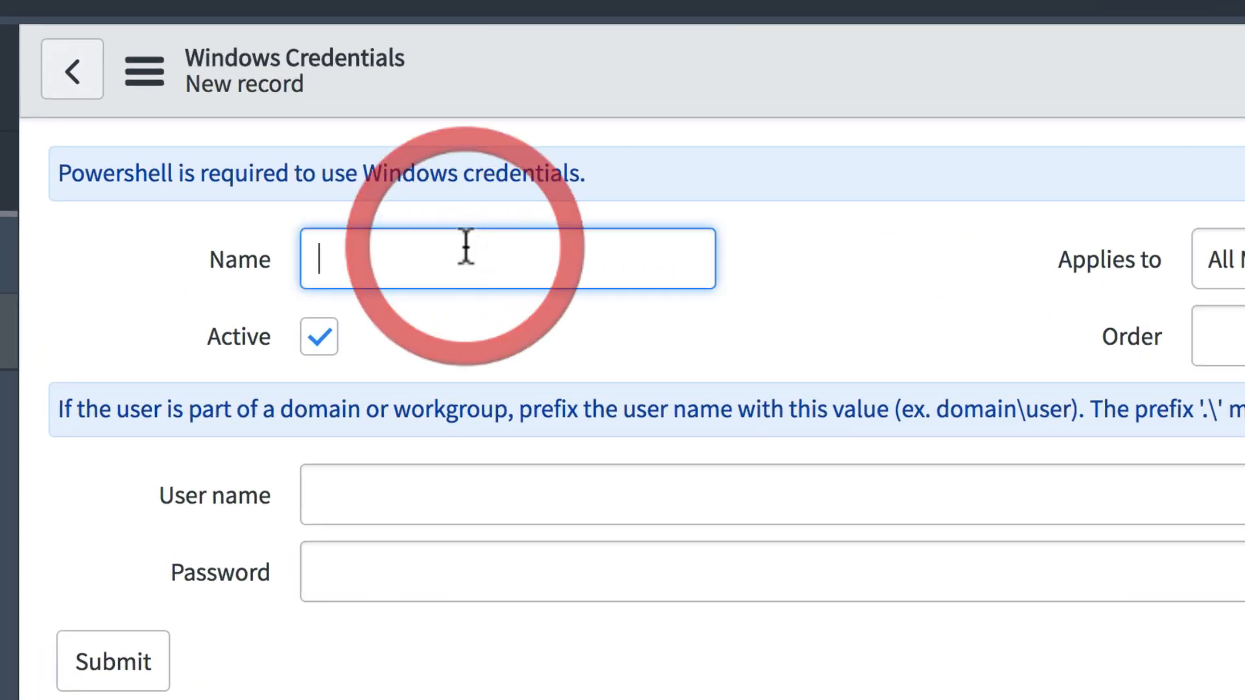
{"action": "type", "text": "Windows credential"}
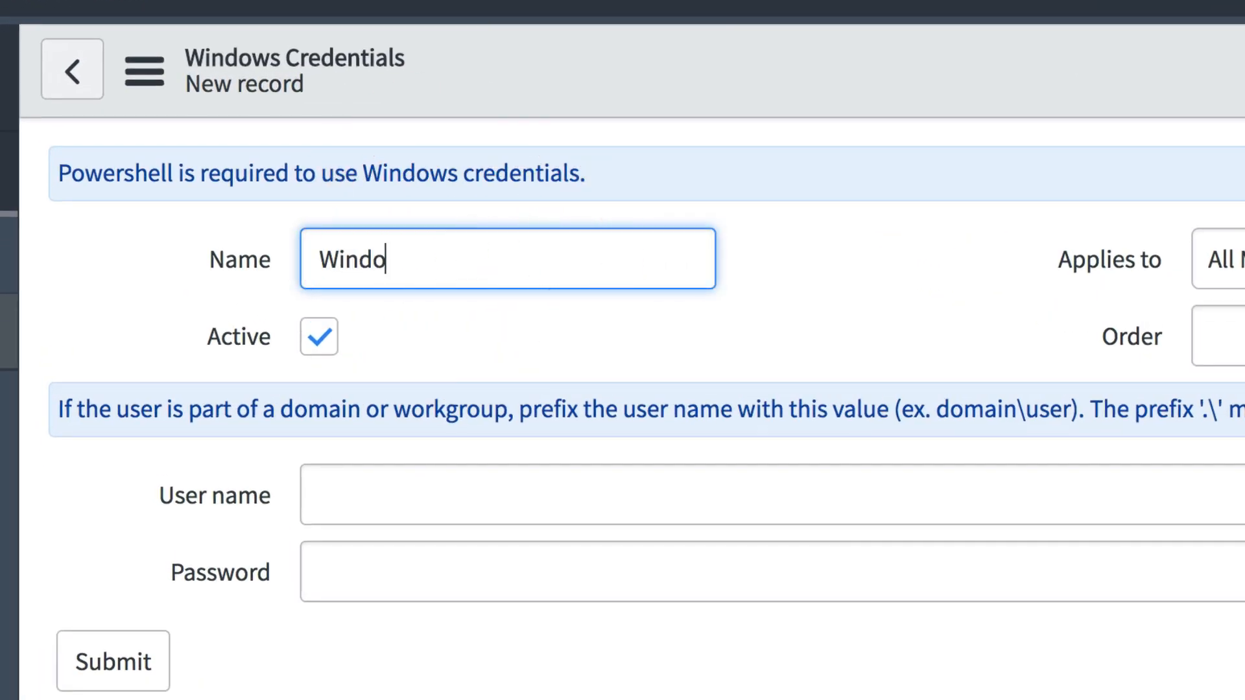
{"action": "left_click", "coordinate": [346, 489]}
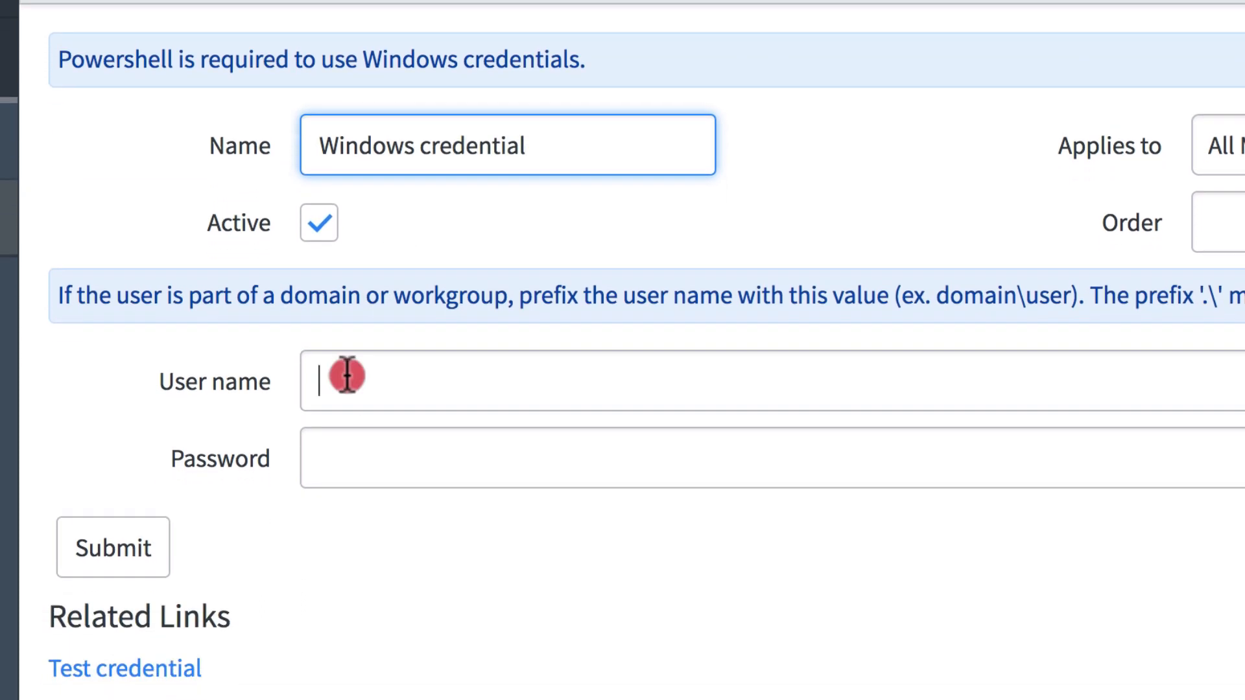
{"action": "type", "text": "\\administraton"}
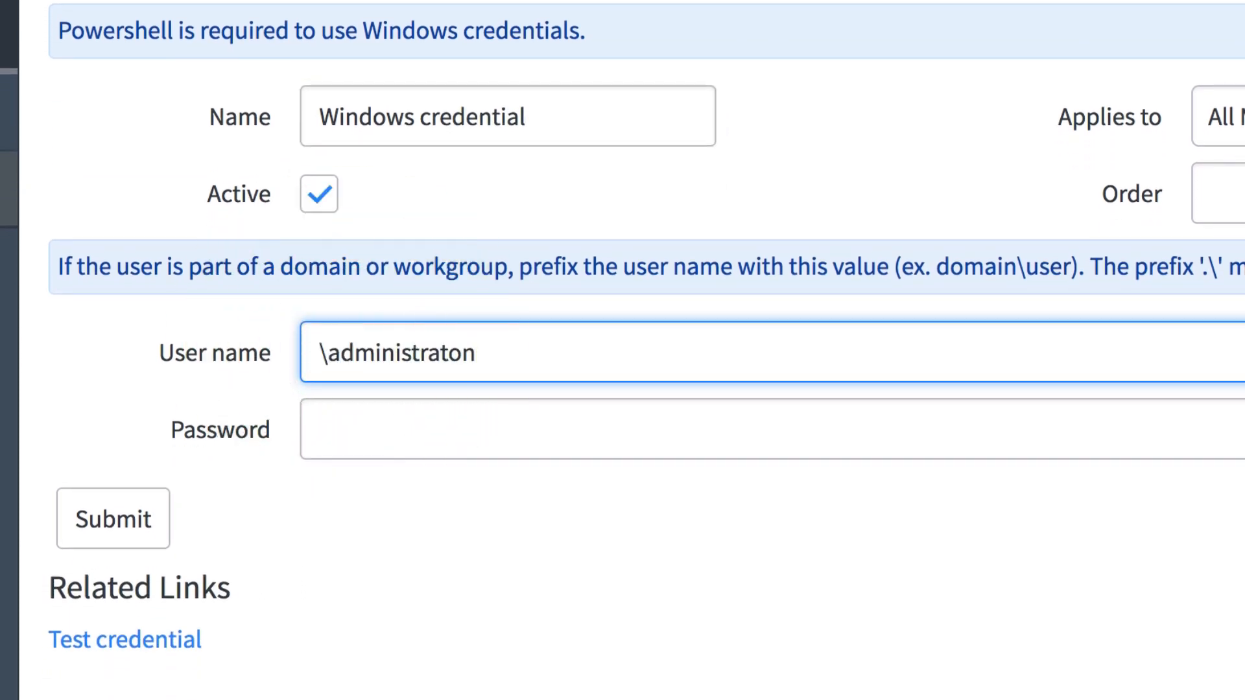
{"action": "left_click", "coordinate": [331, 417]}
{"action": "type", "text": "••••••••••••"}
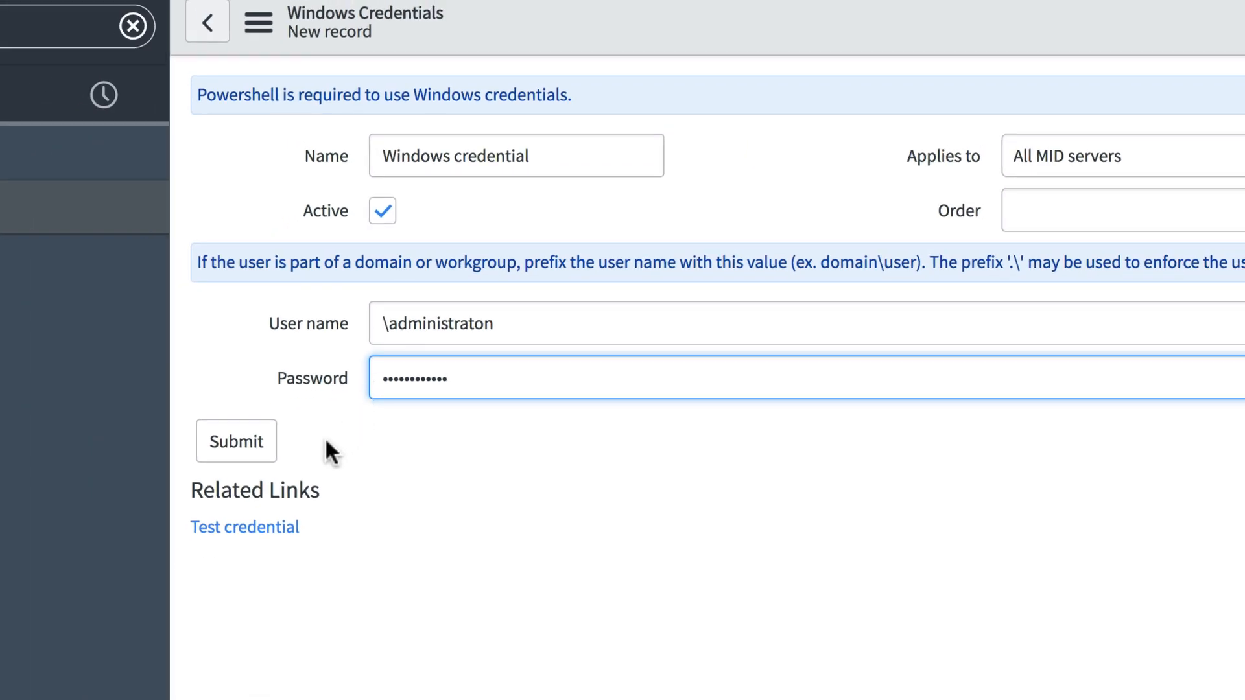
Step: Test the credential against target 10.11.128.224 on port 135 through Demo MID Server 5 and close the test dialog
{"action": "left_click", "coordinate": [256, 528]}
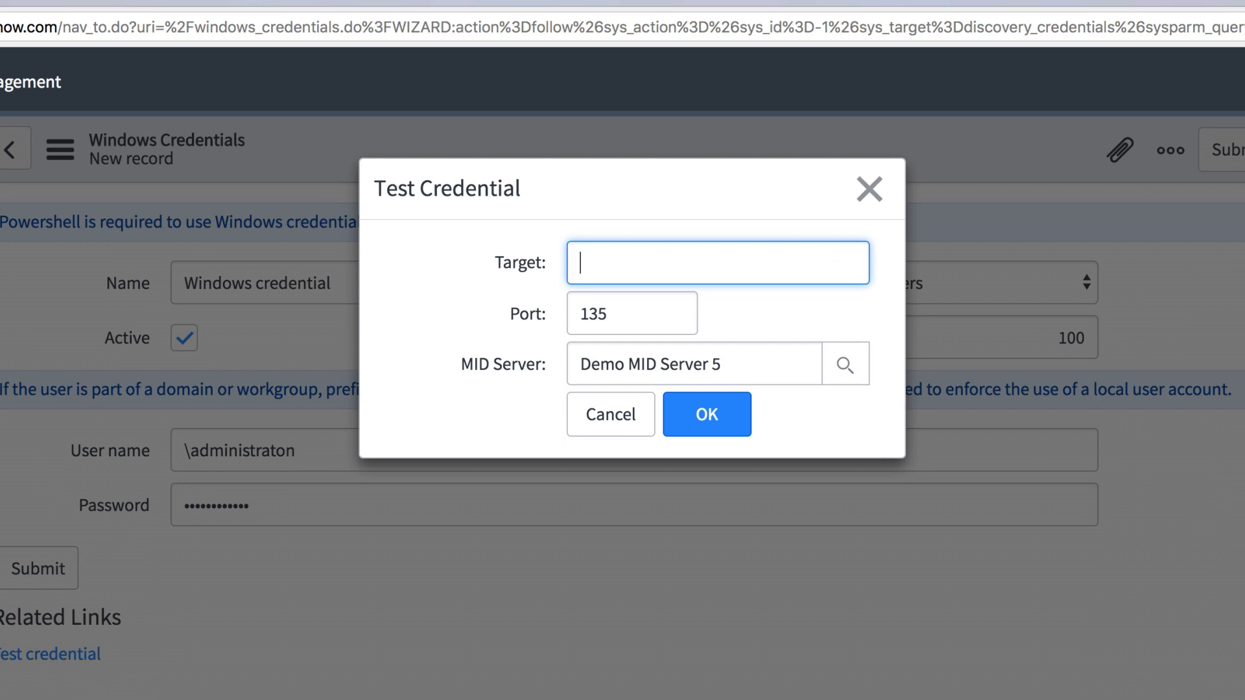
{"action": "type", "text": "10.11.128.224"}
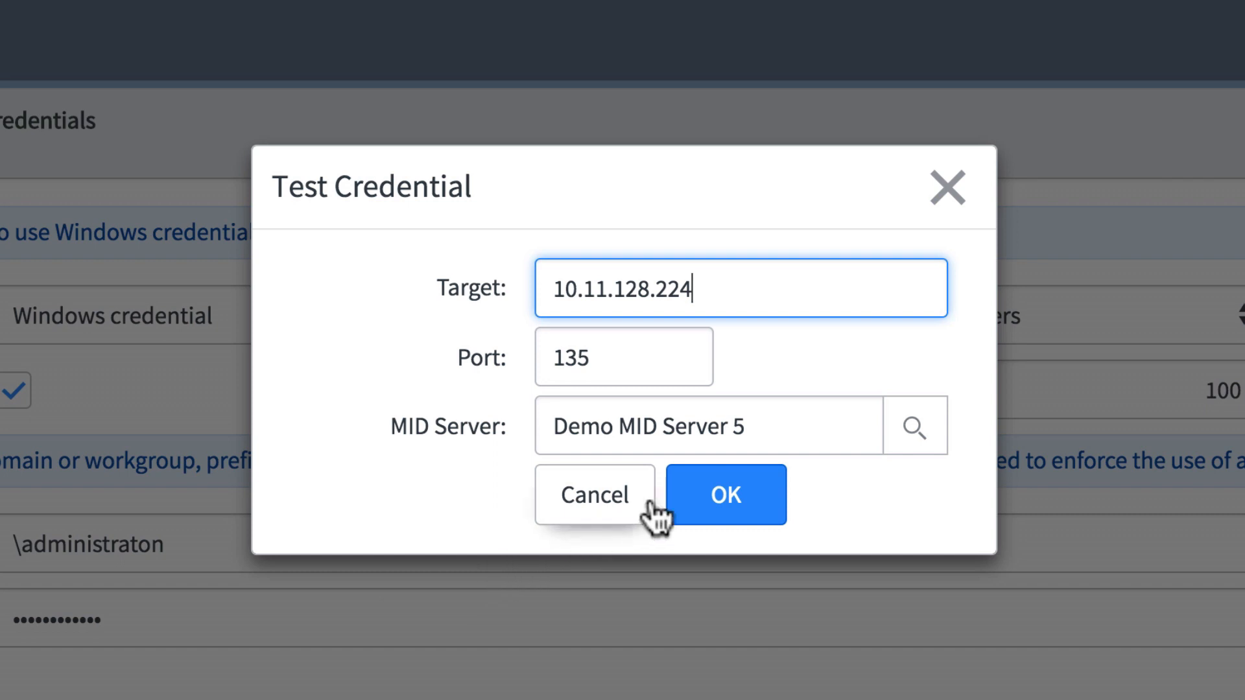
{"action": "left_click", "coordinate": [700, 496]}
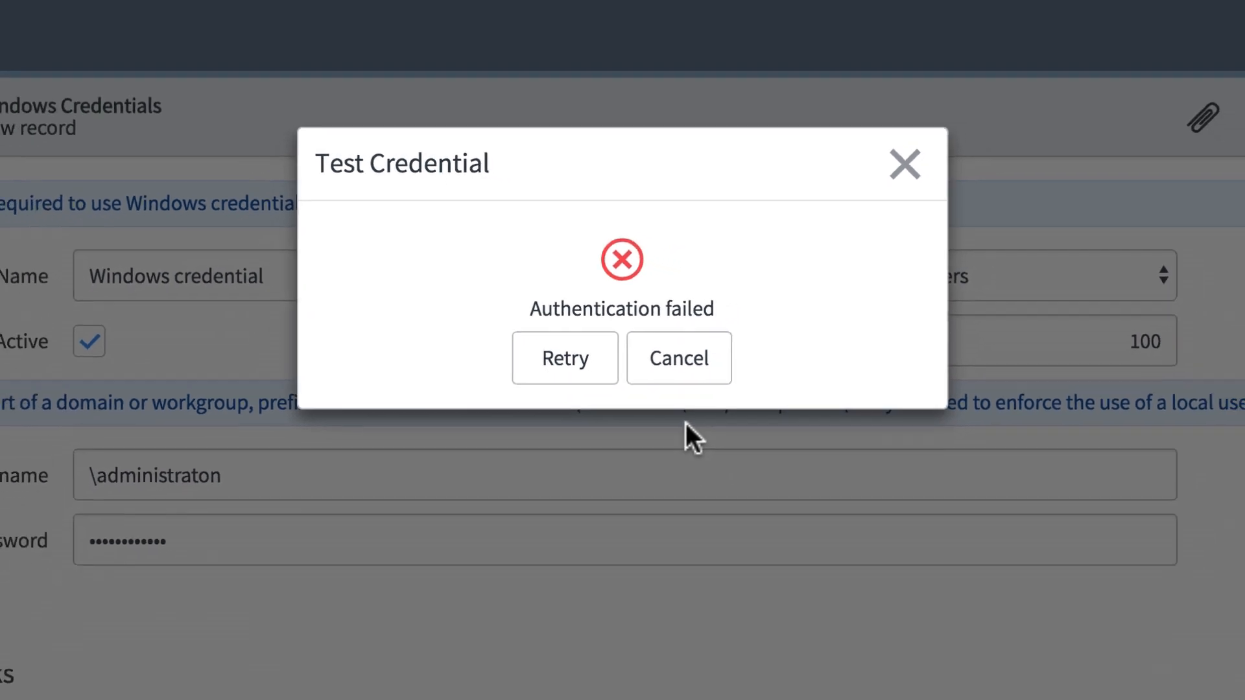
{"action": "left_click", "coordinate": [668, 286]}
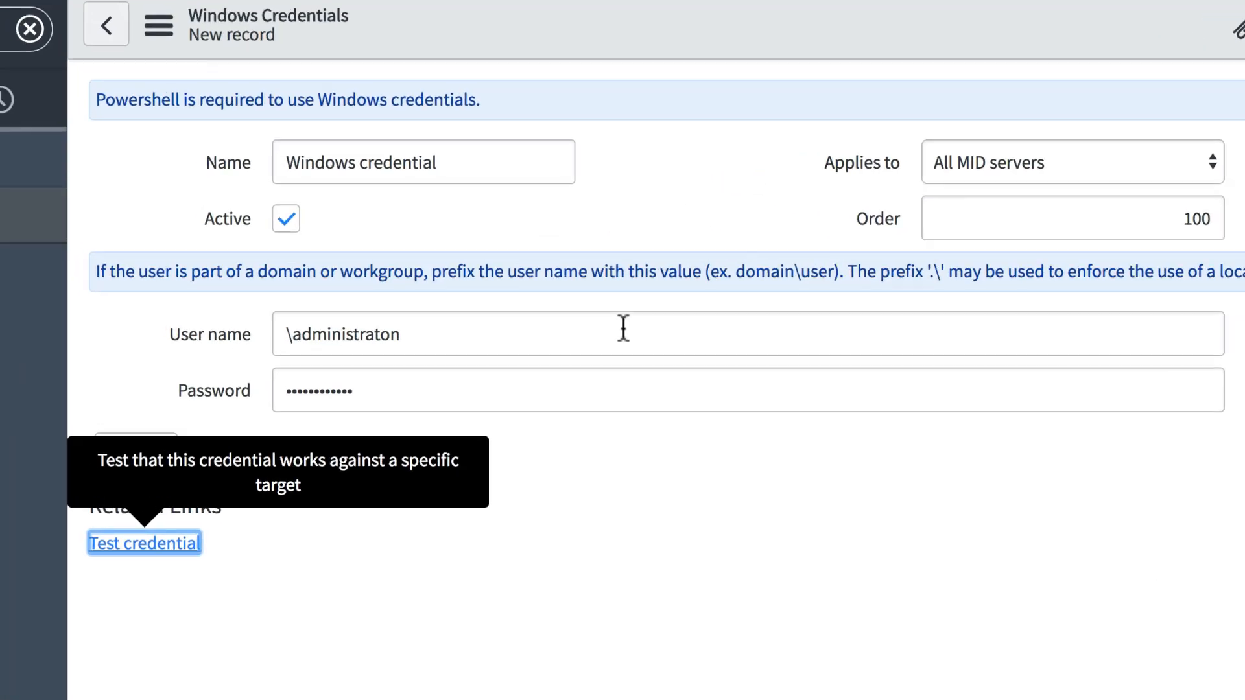
Step: Correct the credential's user name to \administrator
{"action": "left_click", "coordinate": [509, 349]}
{"action": "key", "text": "BackSpace"}
{"action": "type", "text": "r"}
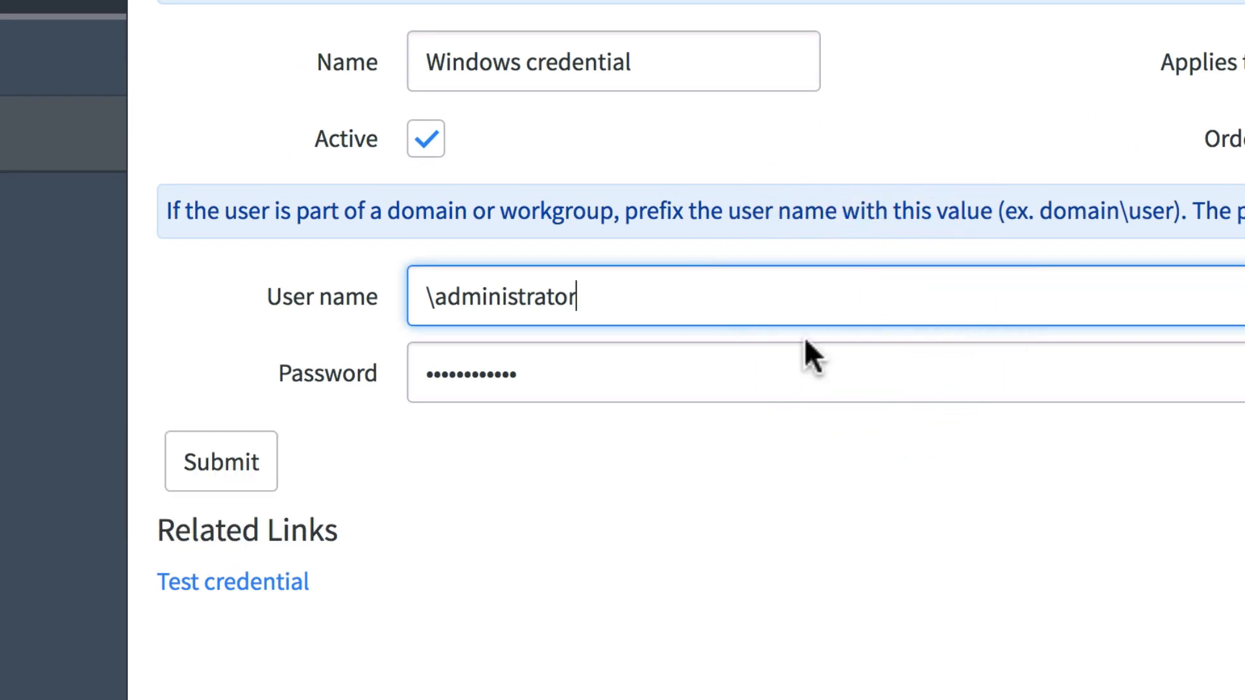
Step: Test the corrected credential again on target 10.11.128.224, keeping the same port and MID Server, and close the test
{"action": "left_click", "coordinate": [264, 581]}
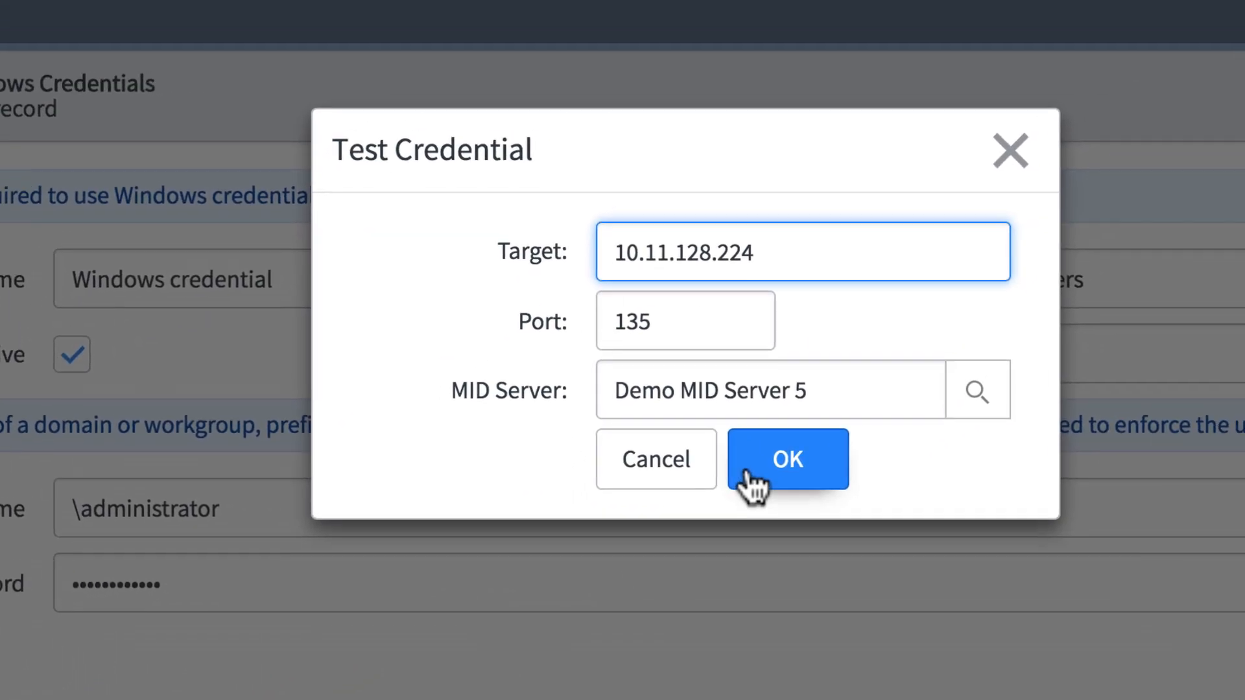
{"action": "left_click", "coordinate": [1115, 259]}
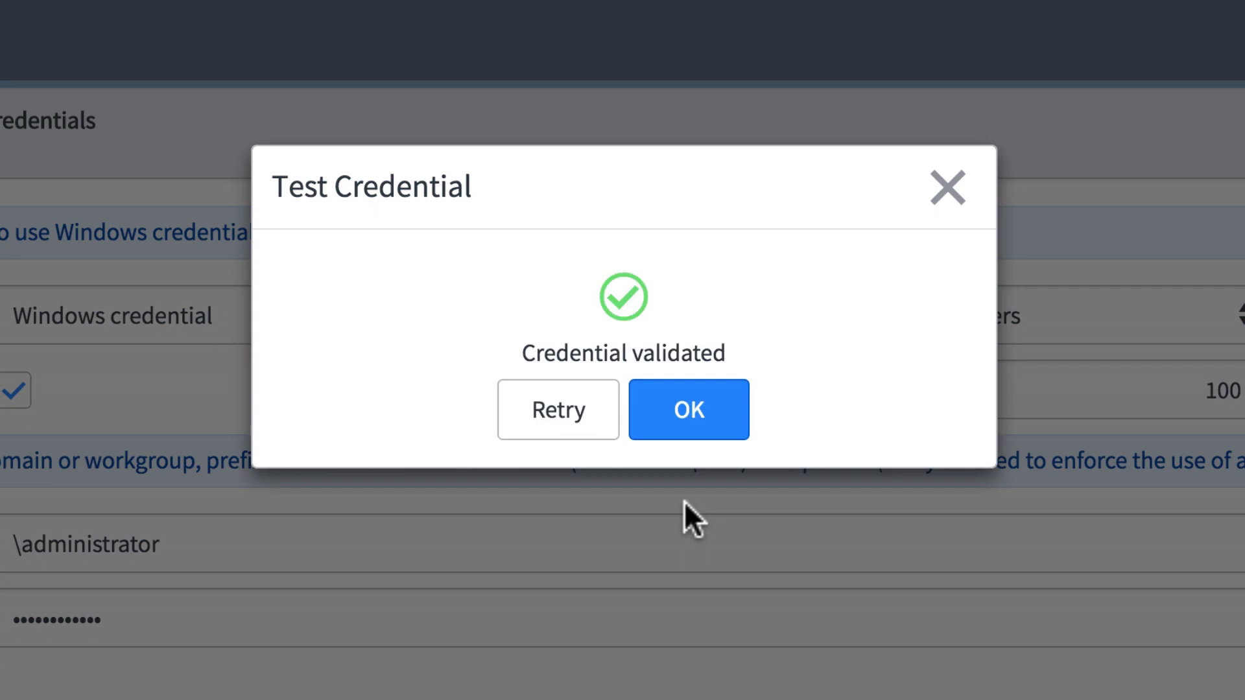
{"action": "left_click", "coordinate": [697, 410]}
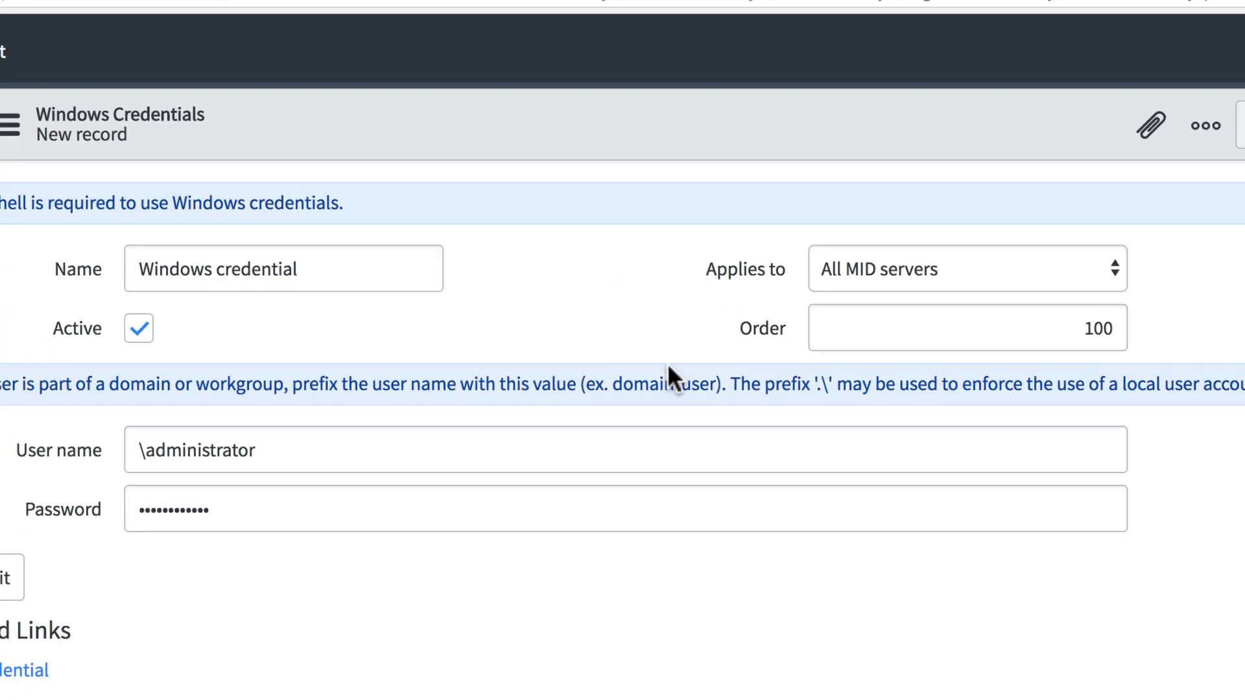
Step: Submit the Windows credential record and mark the Add Credentials task as complete
{"action": "left_click", "coordinate": [8, 577]}
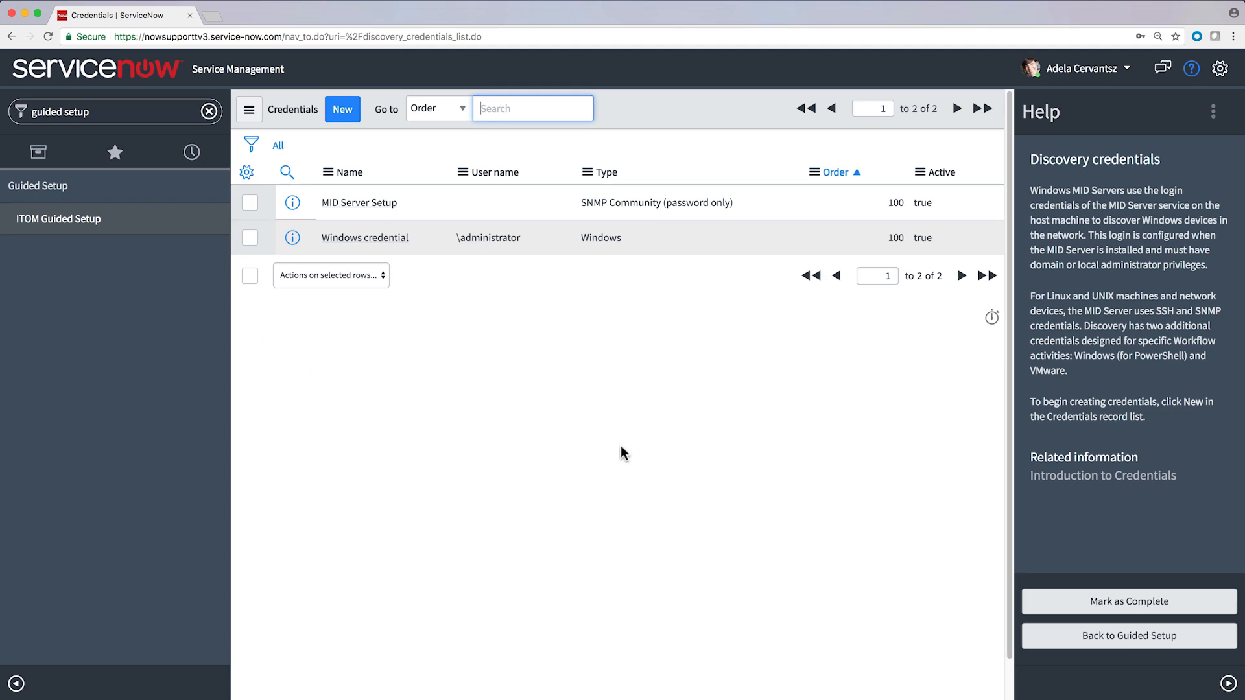
{"action": "left_click", "coordinate": [1078, 602]}
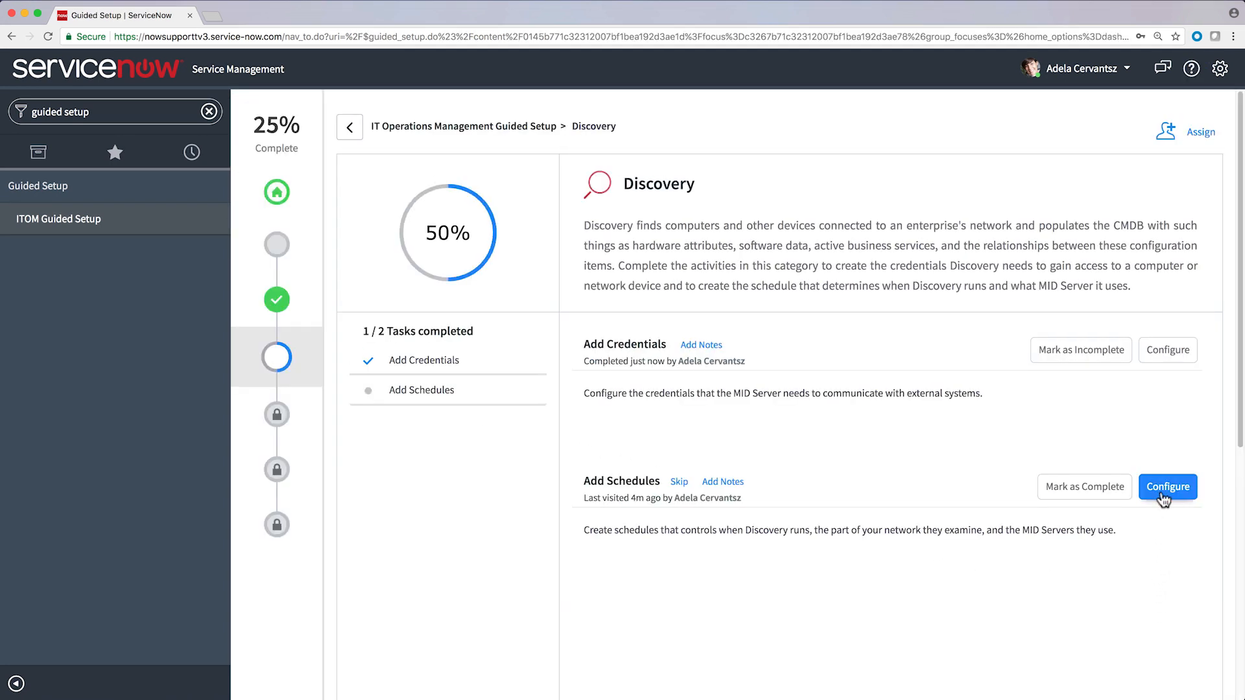
Step: From the Add Schedules task, start a Discovery schedule named Alabama Office with Auto-Select Mid Server as the MID Server selection method
{"action": "left_click", "coordinate": [1166, 488]}
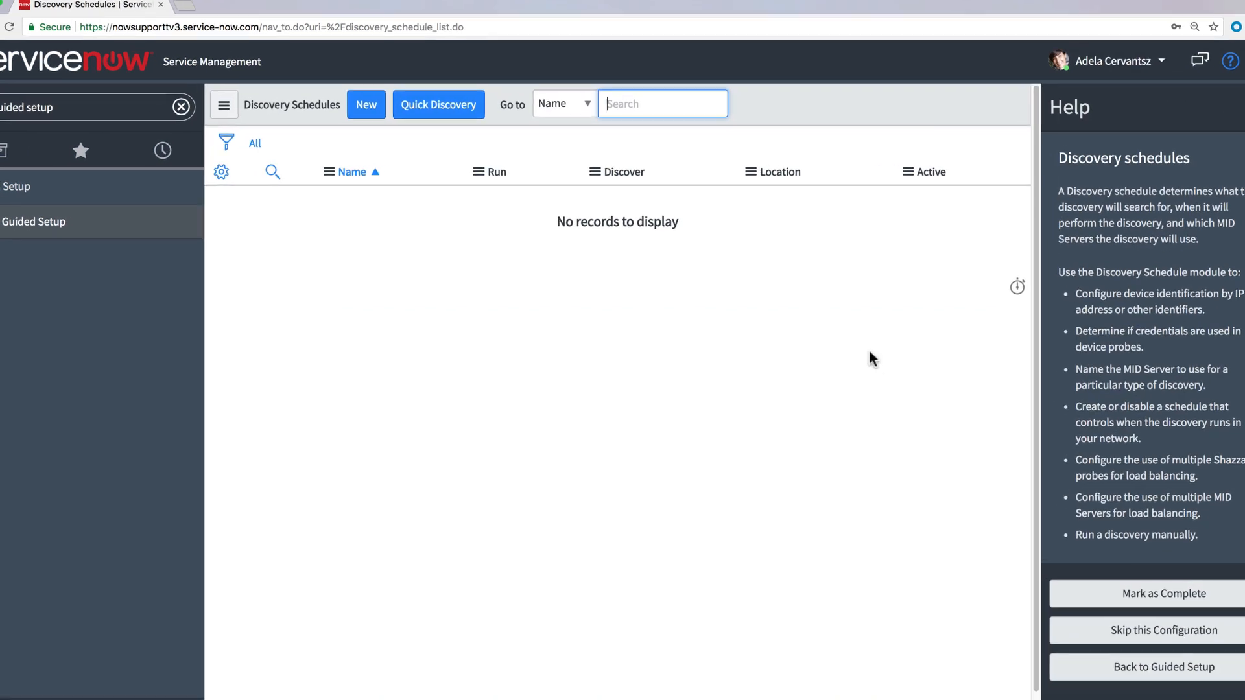
{"action": "left_click", "coordinate": [366, 106]}
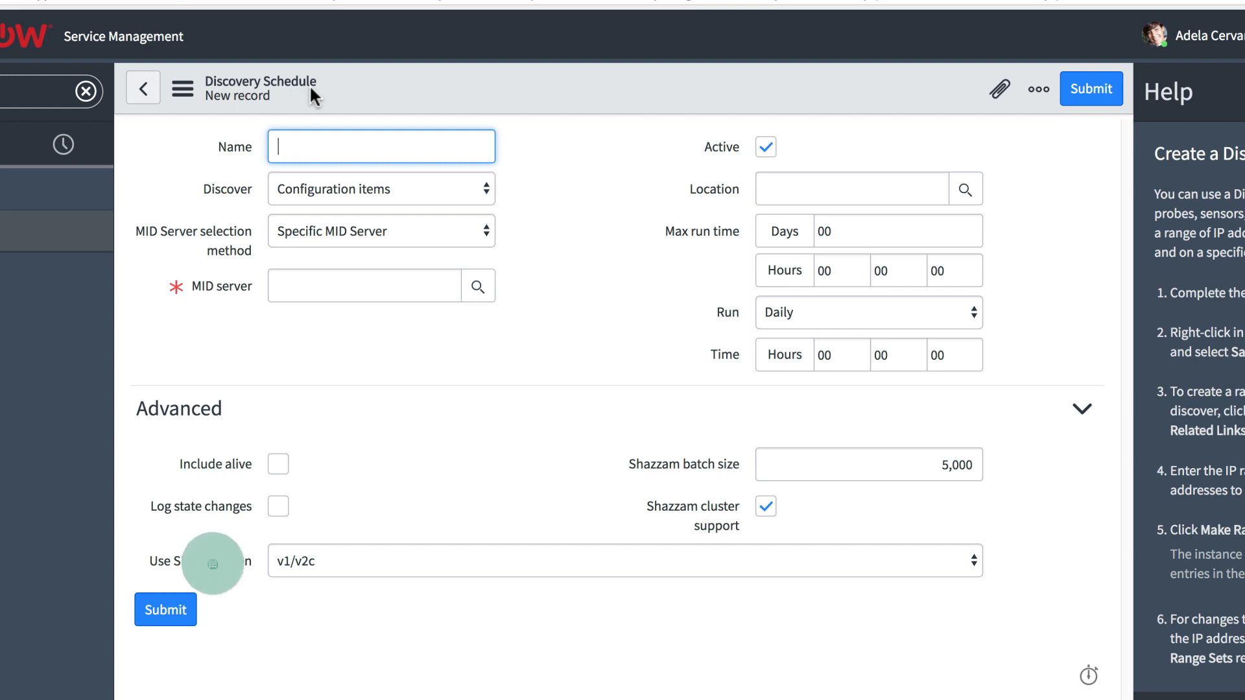
{"action": "type", "text": "Alabama Office"}
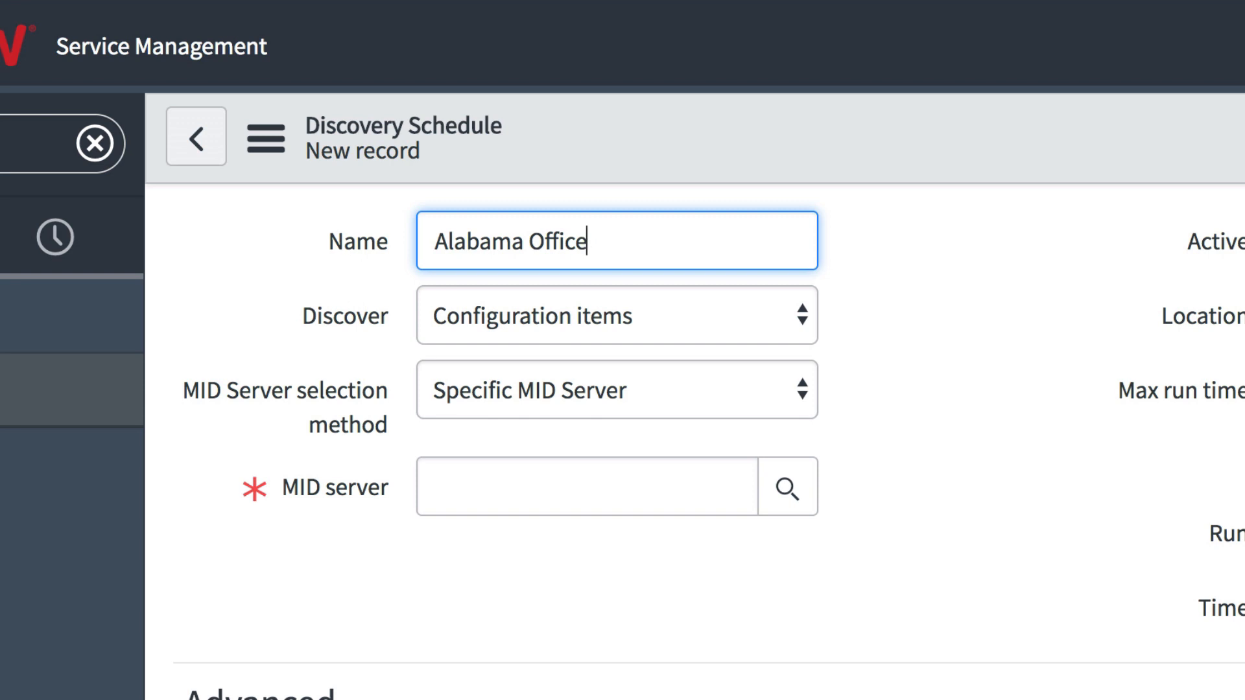
{"action": "left_click", "coordinate": [706, 390]}
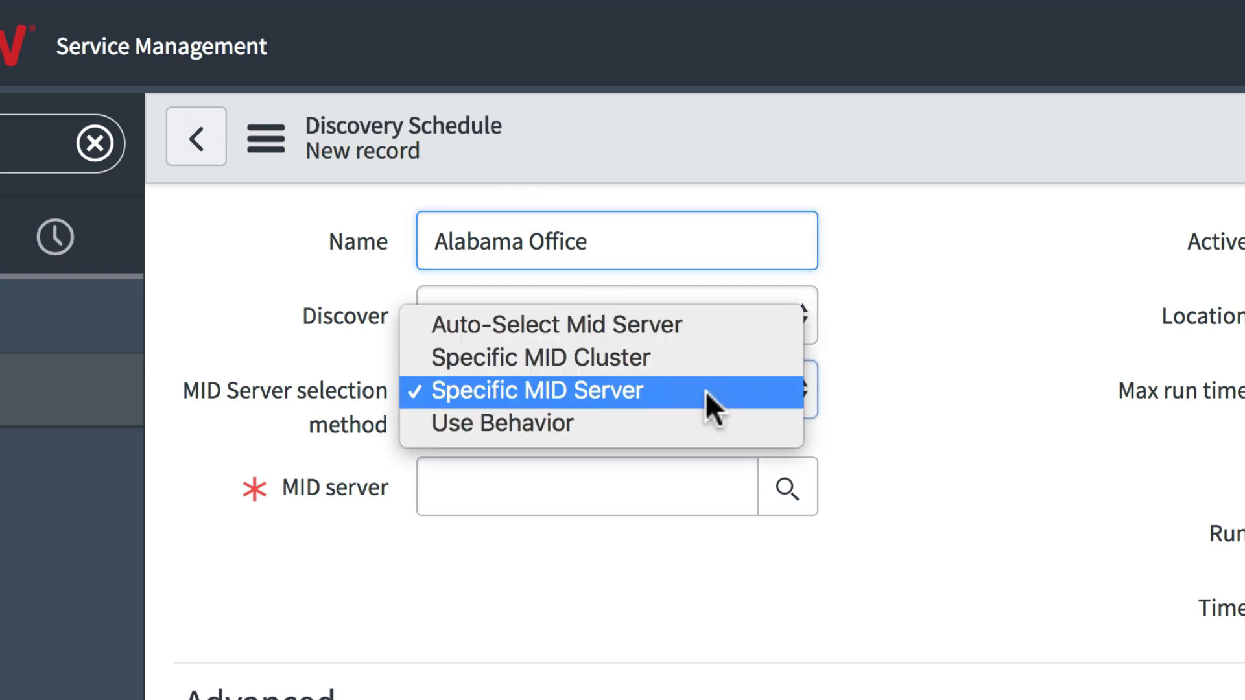
{"action": "left_click", "coordinate": [709, 332]}
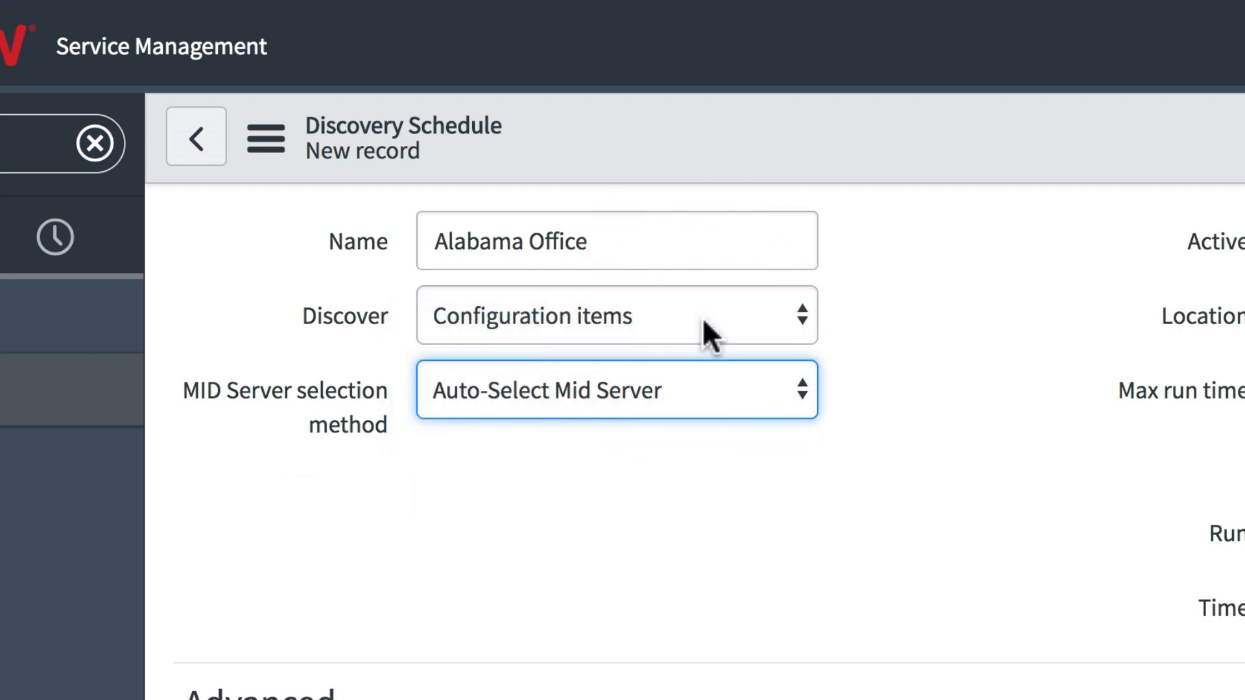
Step: Set the Discovery schedule's location to Alabama
{"action": "left_click", "coordinate": [678, 322]}
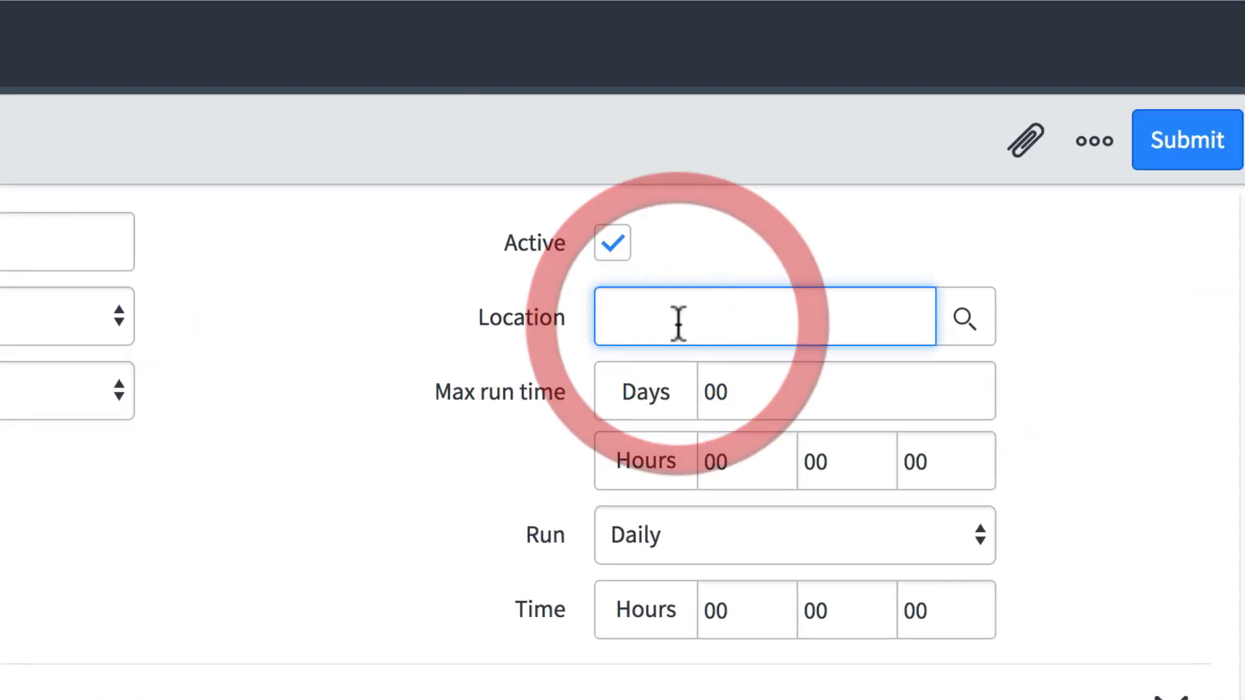
{"action": "type", "text": "al"}
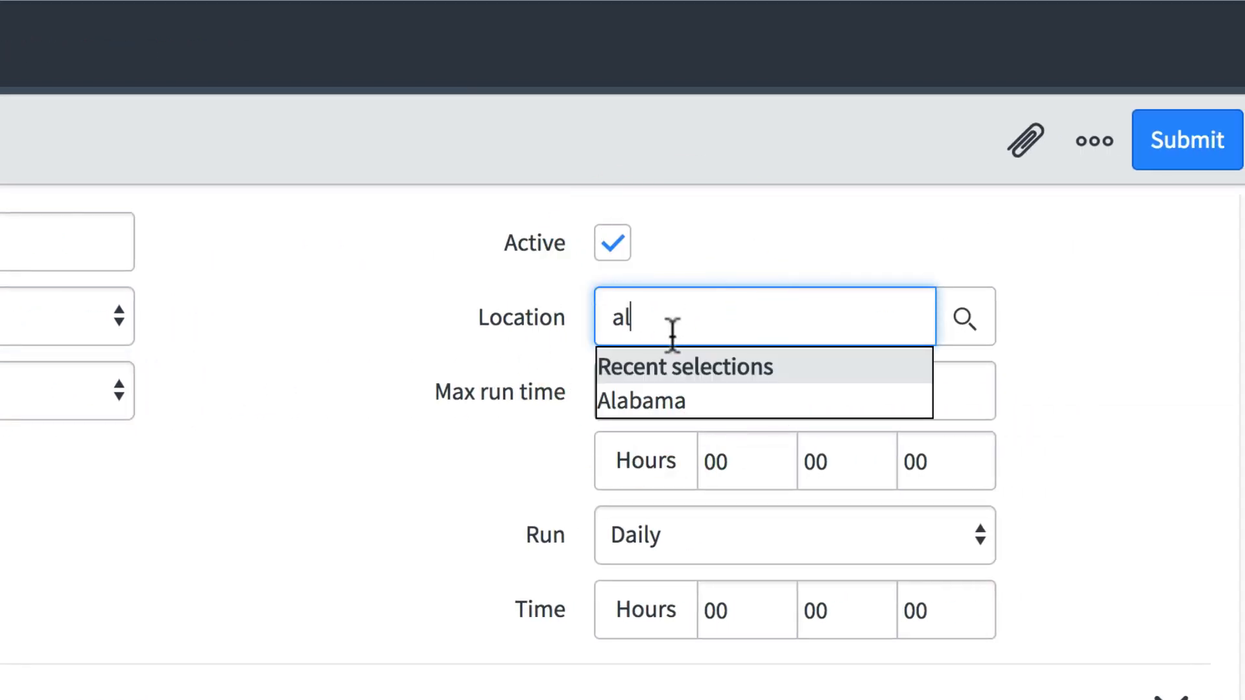
{"action": "left_click", "coordinate": [674, 402]}
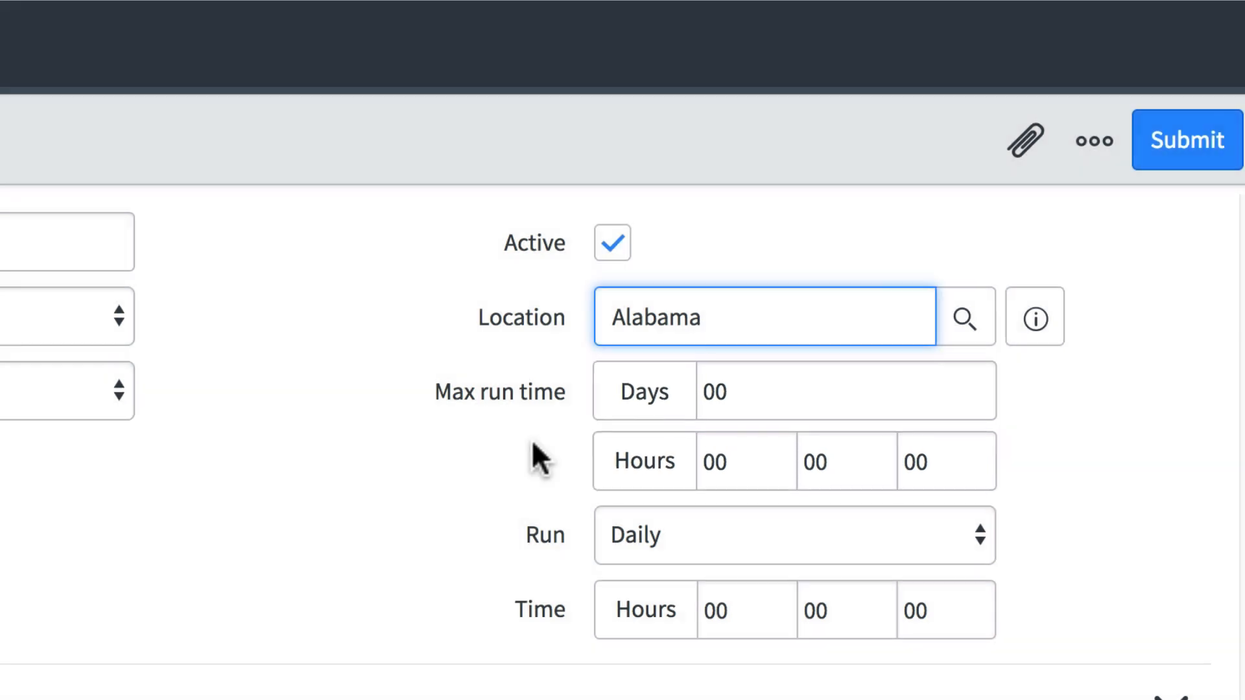
Step: Set the schedule to run weekly on Monday at hour 22 and save the record without leaving the form
{"action": "left_click", "coordinate": [925, 438]}
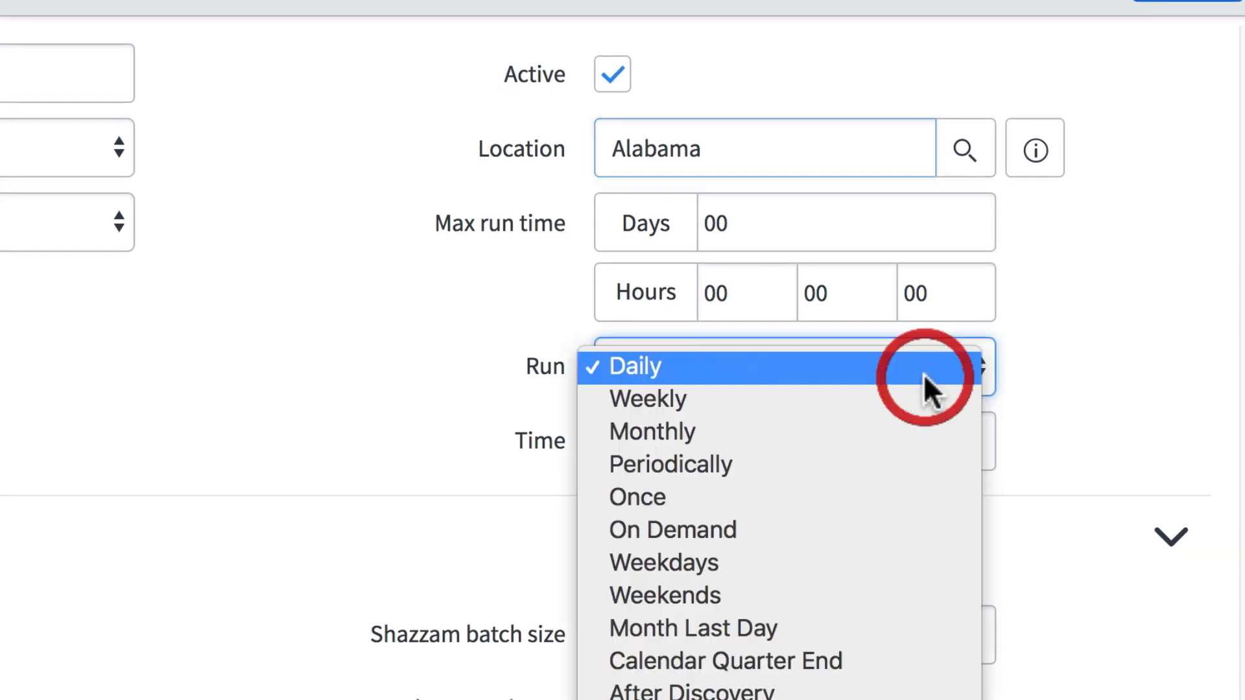
{"action": "left_click", "coordinate": [927, 463]}
{"action": "left_click", "coordinate": [933, 436]}
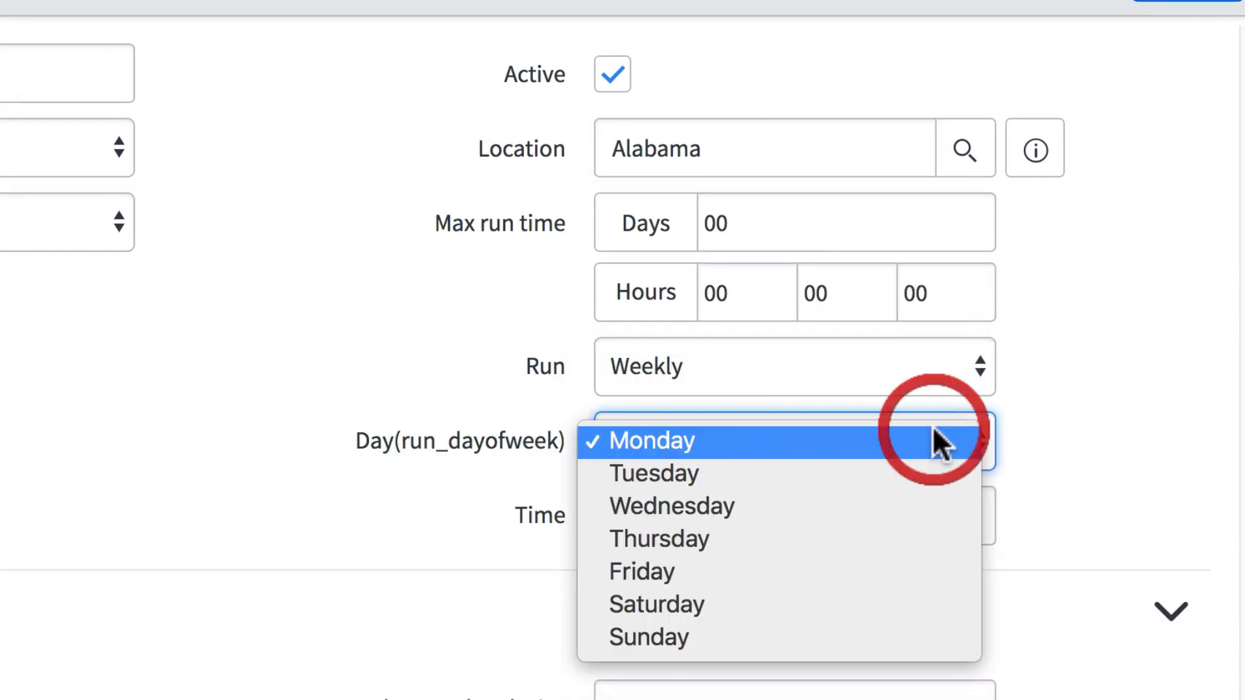
{"action": "left_click", "coordinate": [934, 441]}
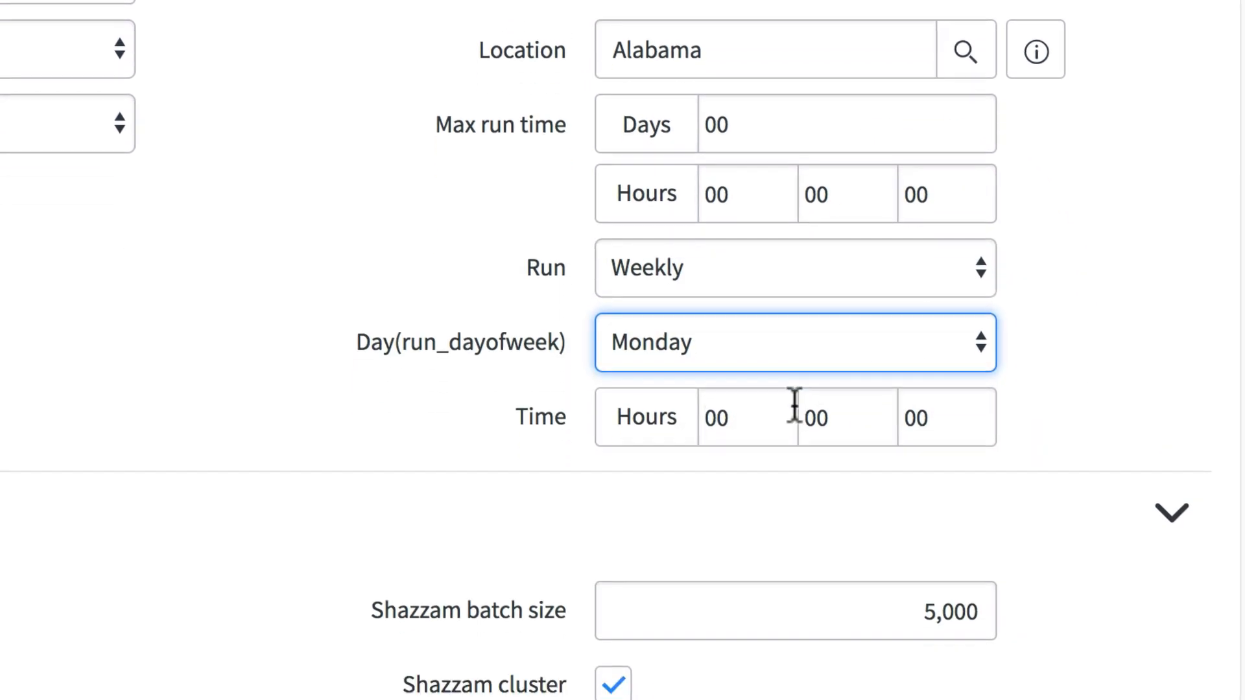
{"action": "left_click", "coordinate": [743, 526]}
{"action": "key", "text": "BackSpace"}
{"action": "key", "text": "BackSpace"}
{"action": "type", "text": "22"}
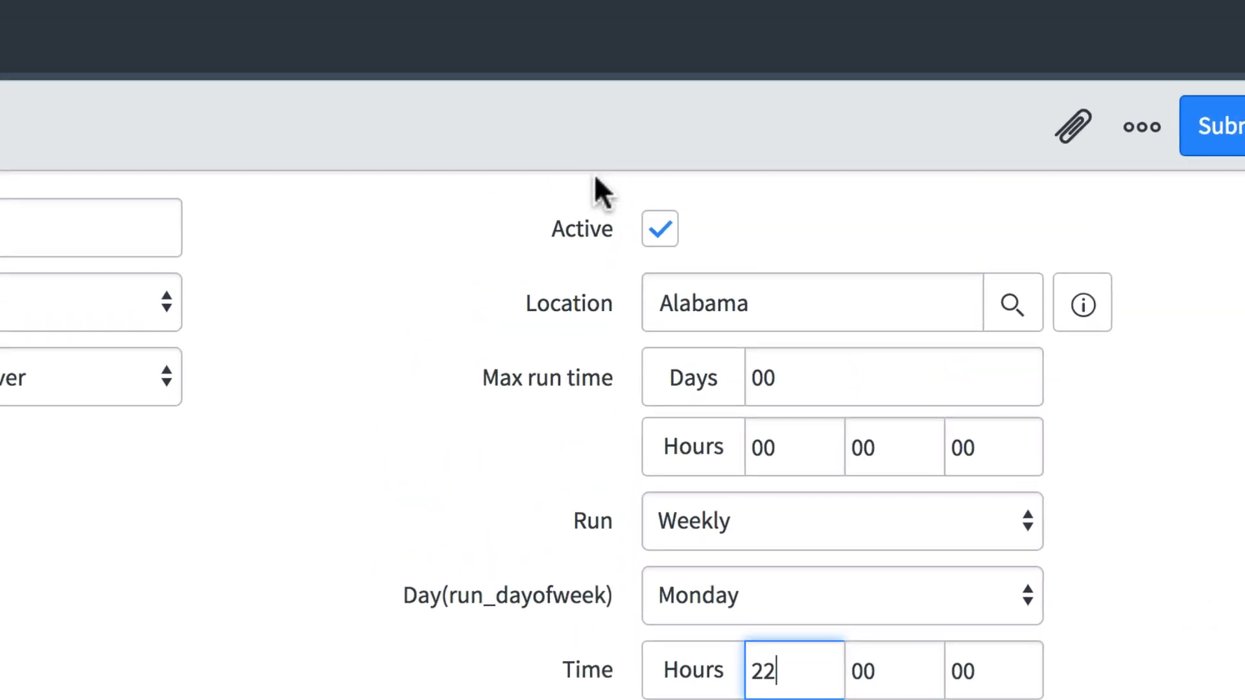
{"action": "right_click", "coordinate": [594, 157]}
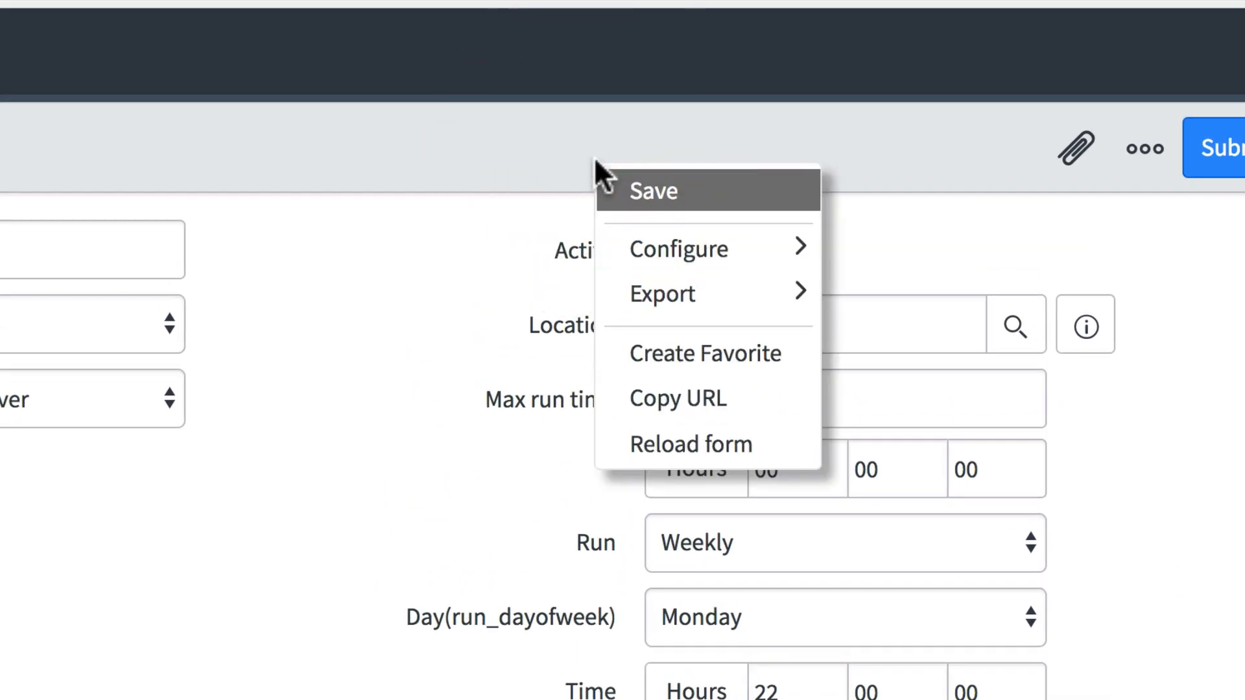
{"action": "left_click", "coordinate": [638, 192]}
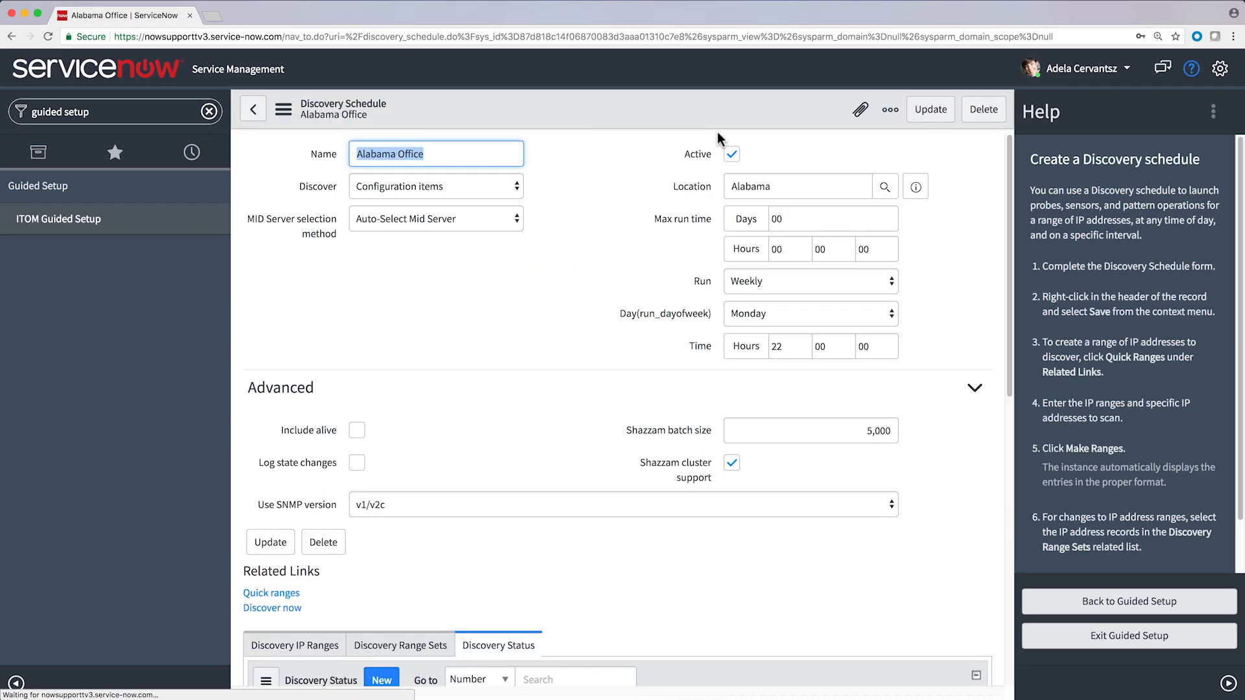
Step: Add the IP network 10.0.1.0/24 to the Alabama Office schedule using Quick Ranges
{"action": "scroll", "coordinate": [717, 131], "scroll_direction": "down", "scroll_amount": 4}
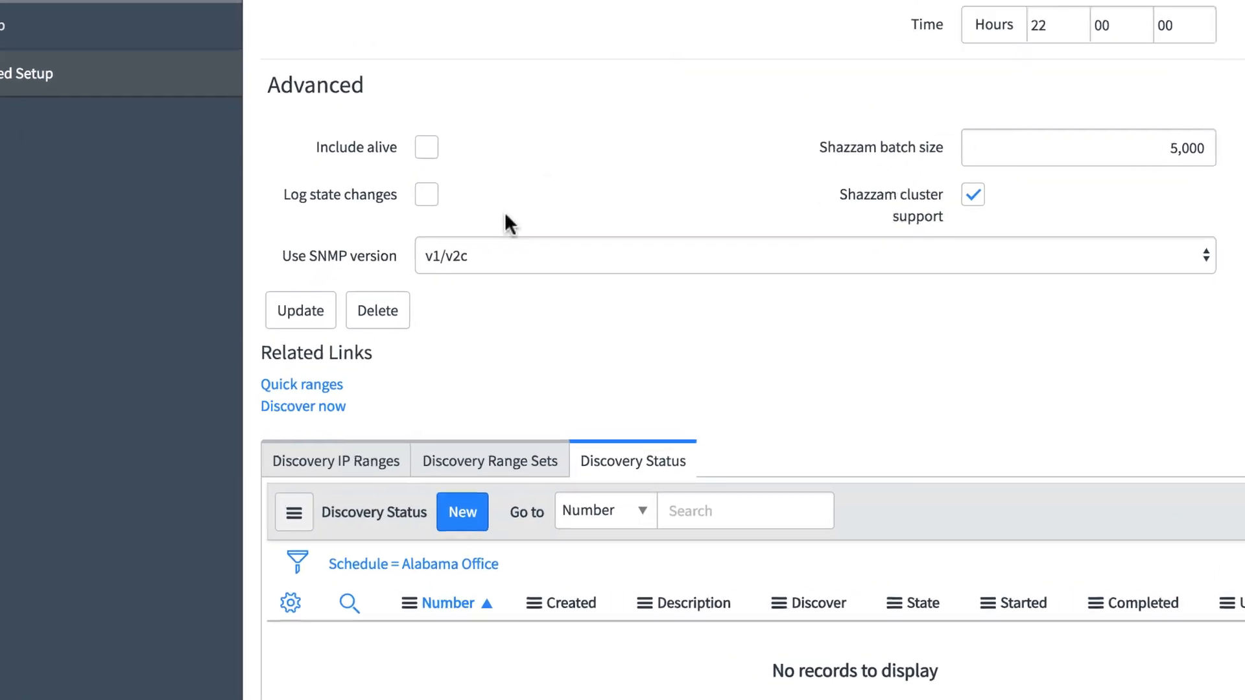
{"action": "left_click", "coordinate": [307, 385]}
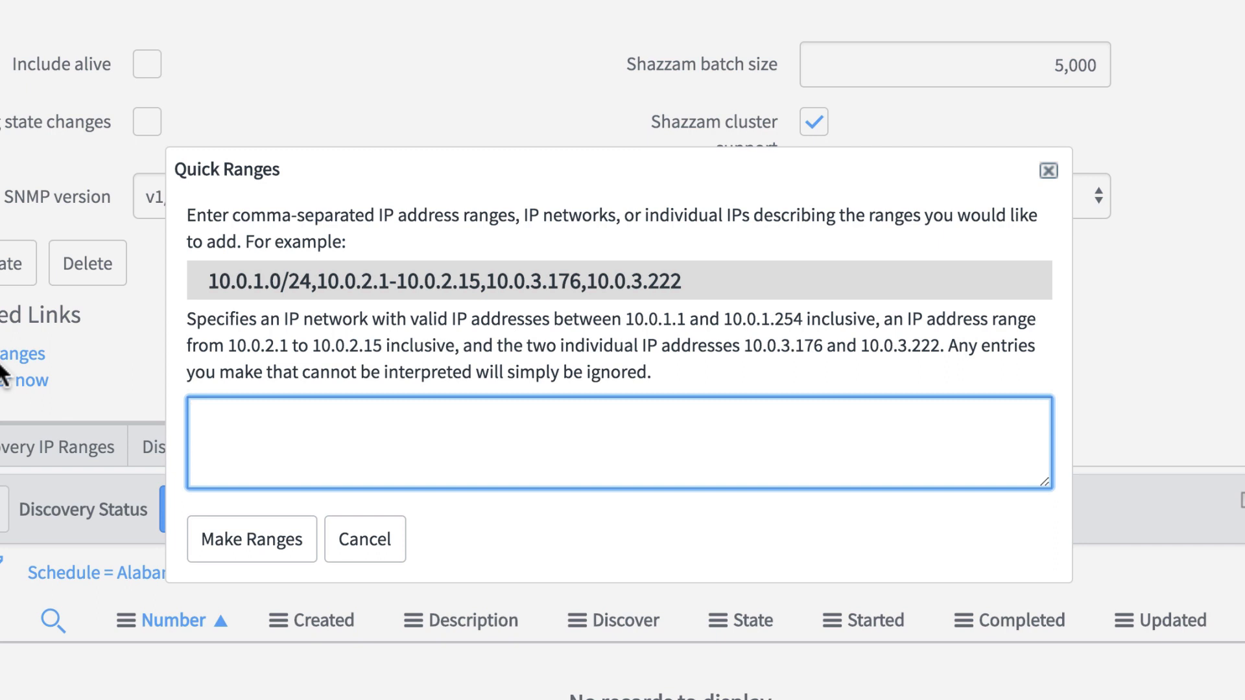
{"action": "type", "text": "10.0.1.0/24"}
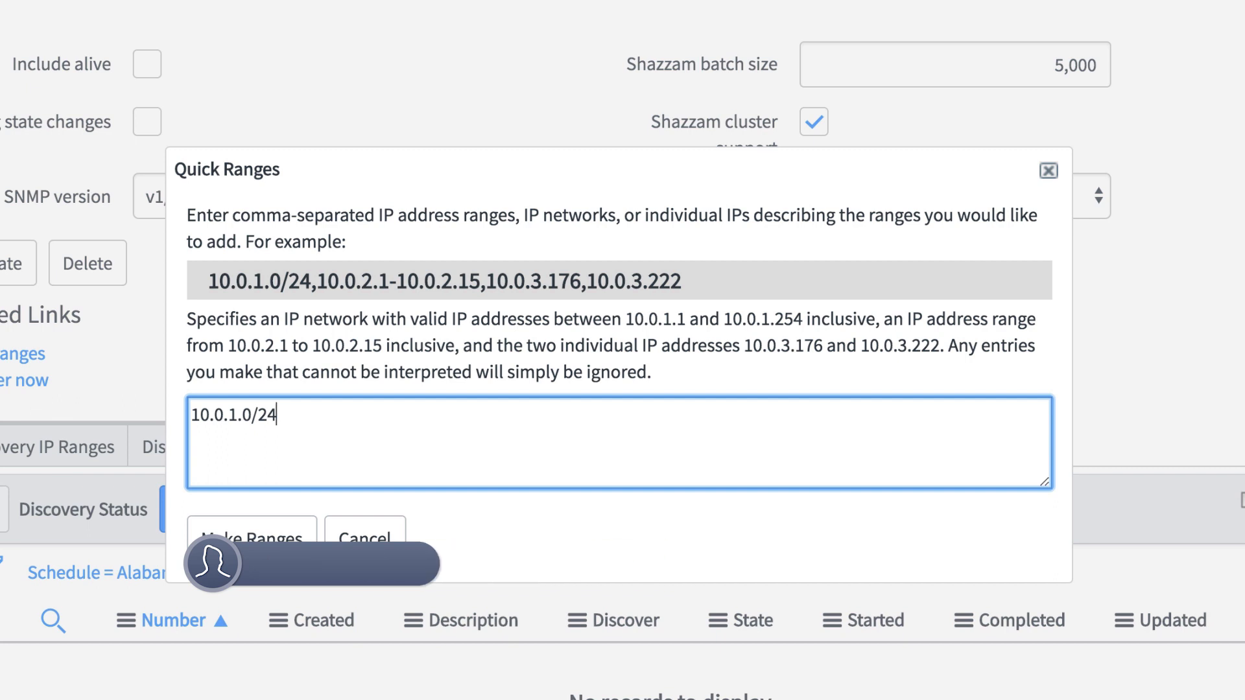
{"action": "left_click", "coordinate": [235, 537]}
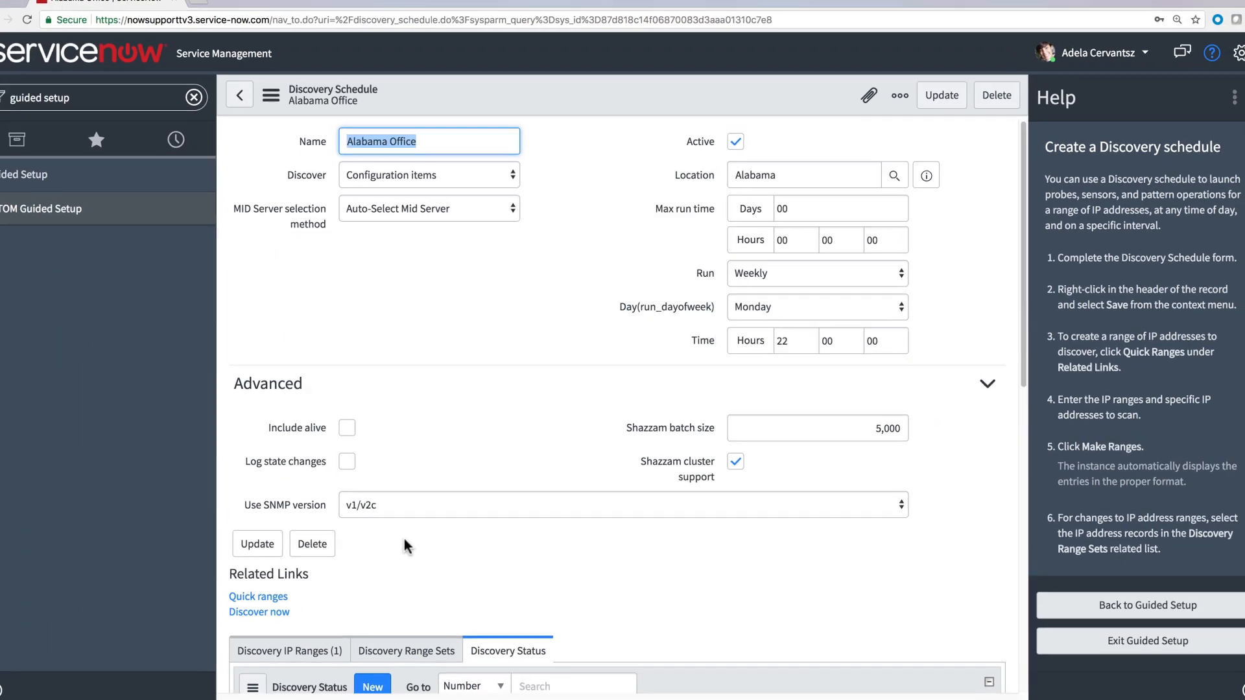
Step: Update the Alabama Office schedule and mark the Discovery schedules task as complete
{"action": "left_click", "coordinate": [257, 544]}
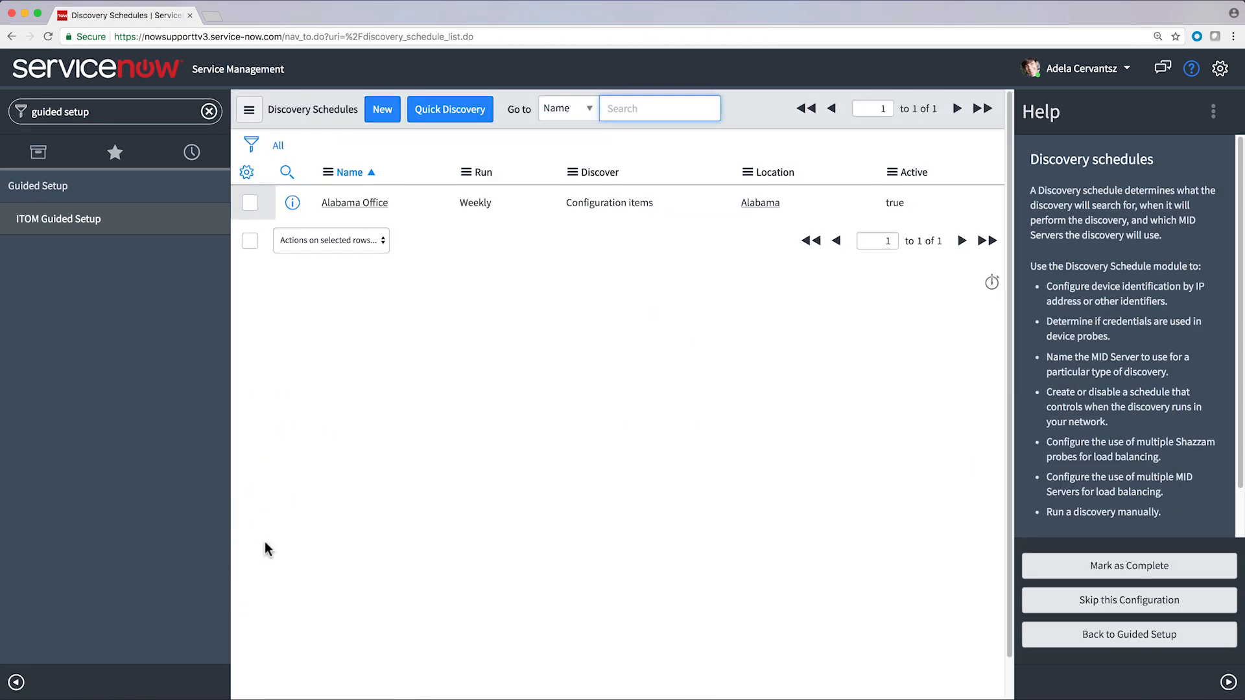
{"action": "left_click", "coordinate": [1043, 573]}
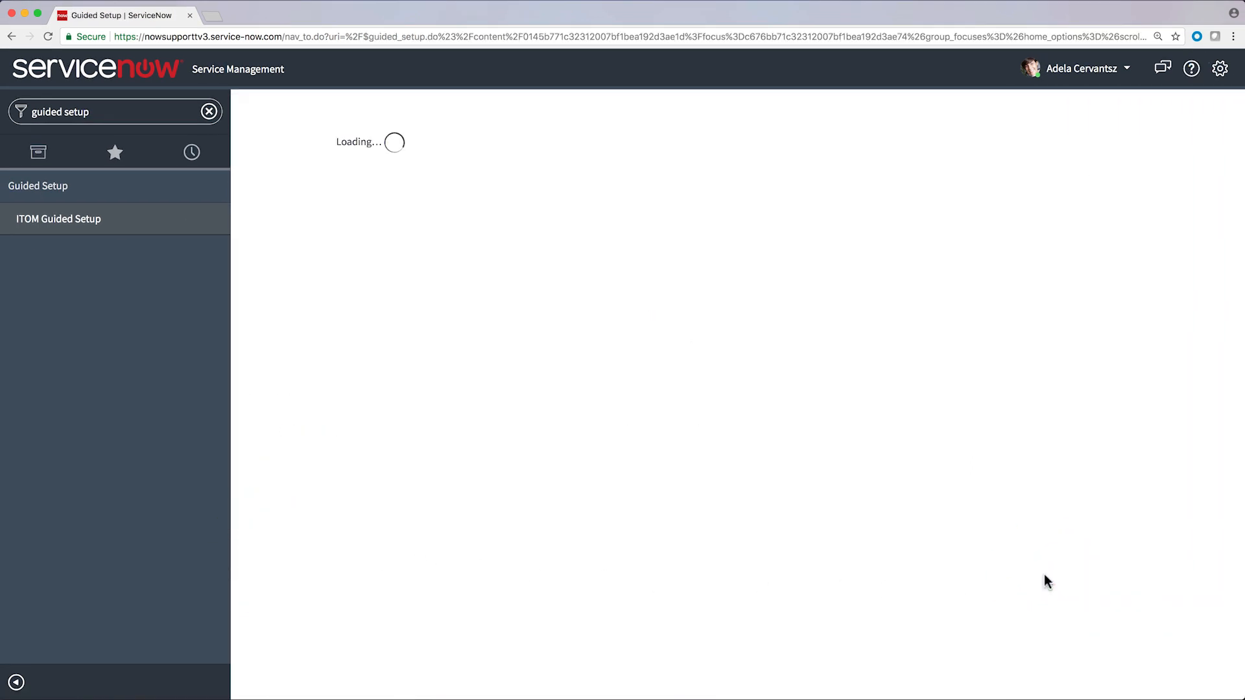
Step: Reopen the Alabama Office schedule from the guided setup task and run its discovery immediately
{"action": "left_click", "coordinate": [1144, 120]}
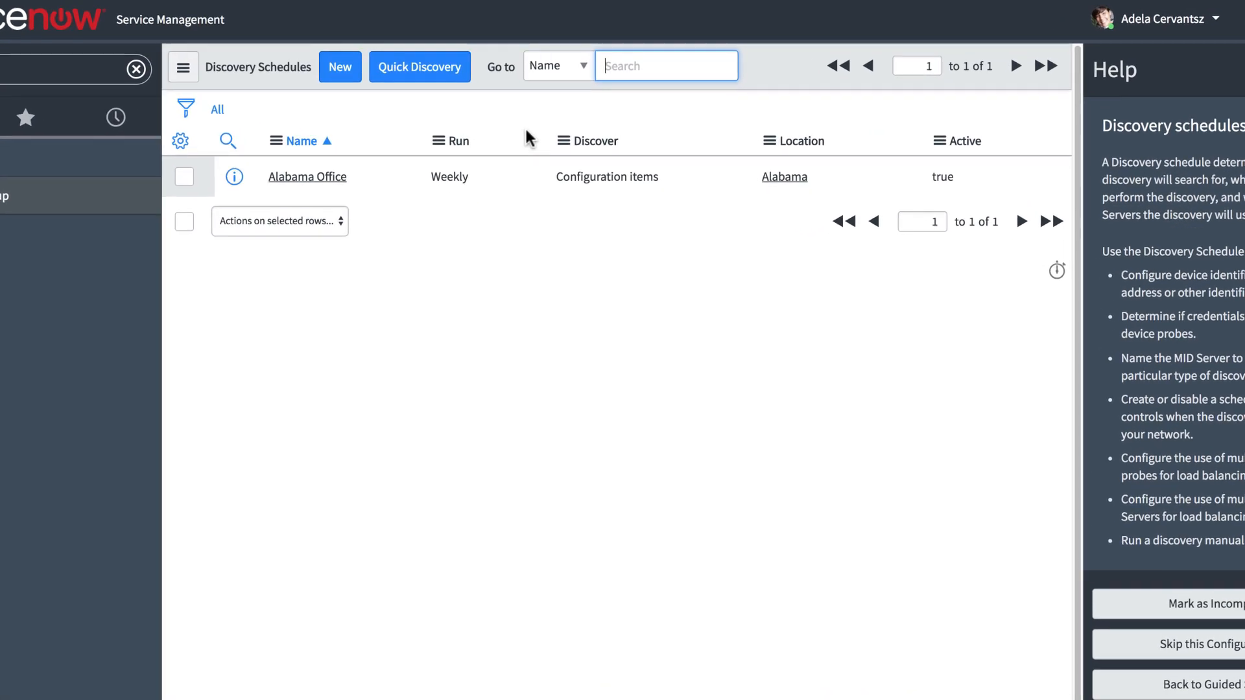
{"action": "left_click", "coordinate": [280, 175]}
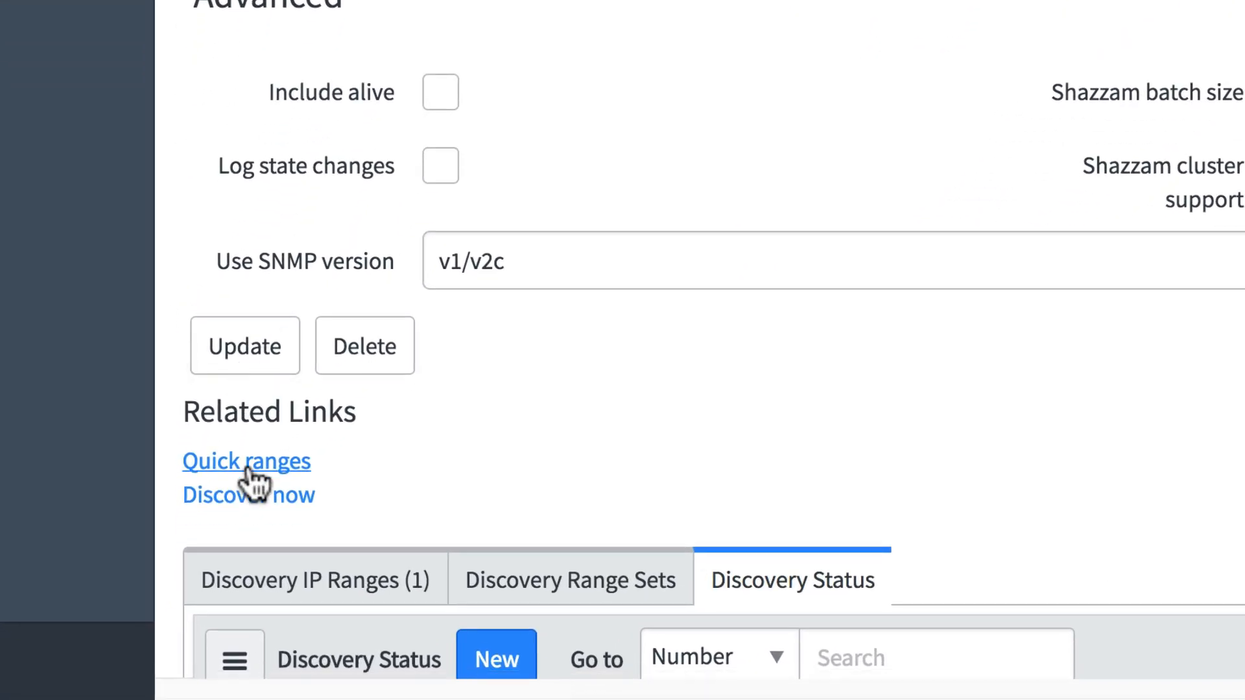
{"action": "left_click", "coordinate": [246, 519]}
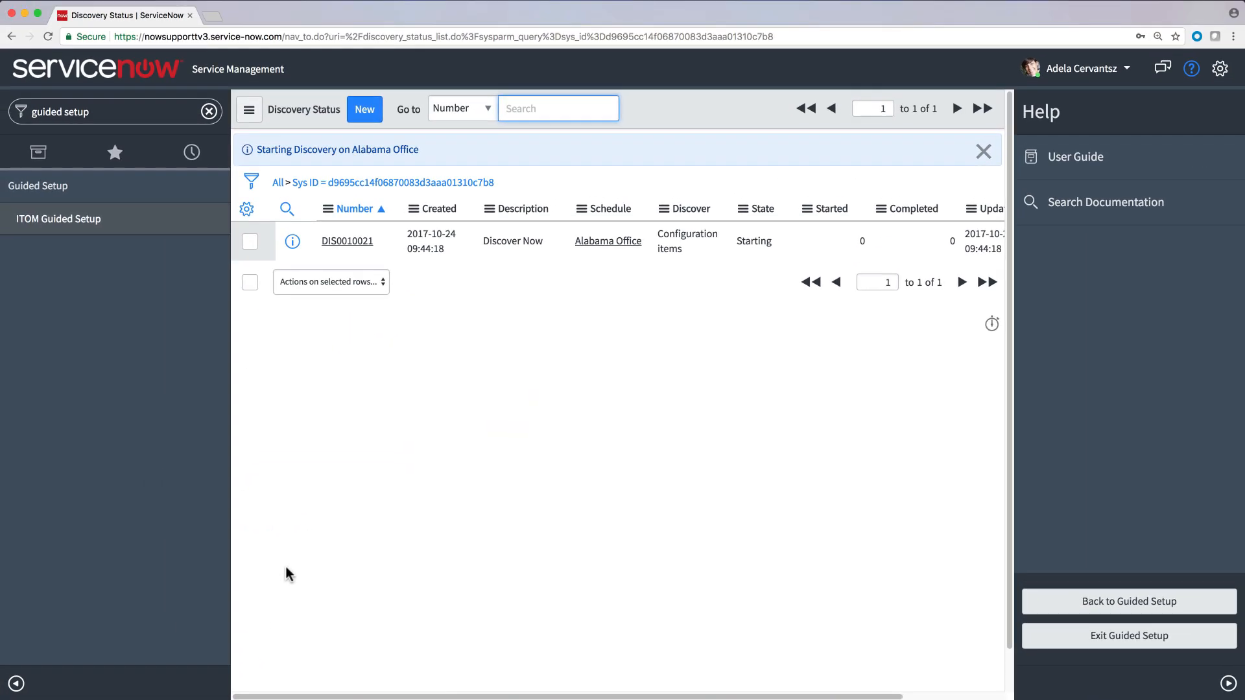
Step: Open the status record of the Alabama Office discovery, review its Discovery Log and refresh it
{"action": "left_click", "coordinate": [354, 241]}
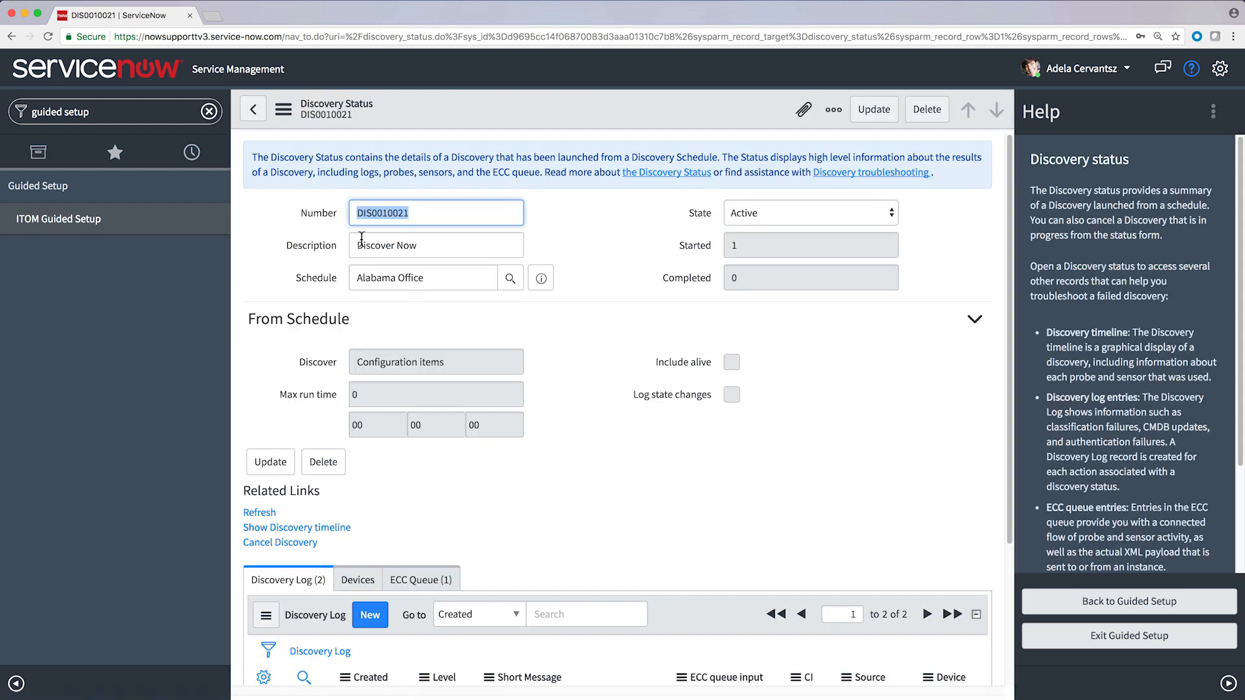
{"action": "scroll", "coordinate": [360, 239], "scroll_direction": "down", "scroll_amount": 3}
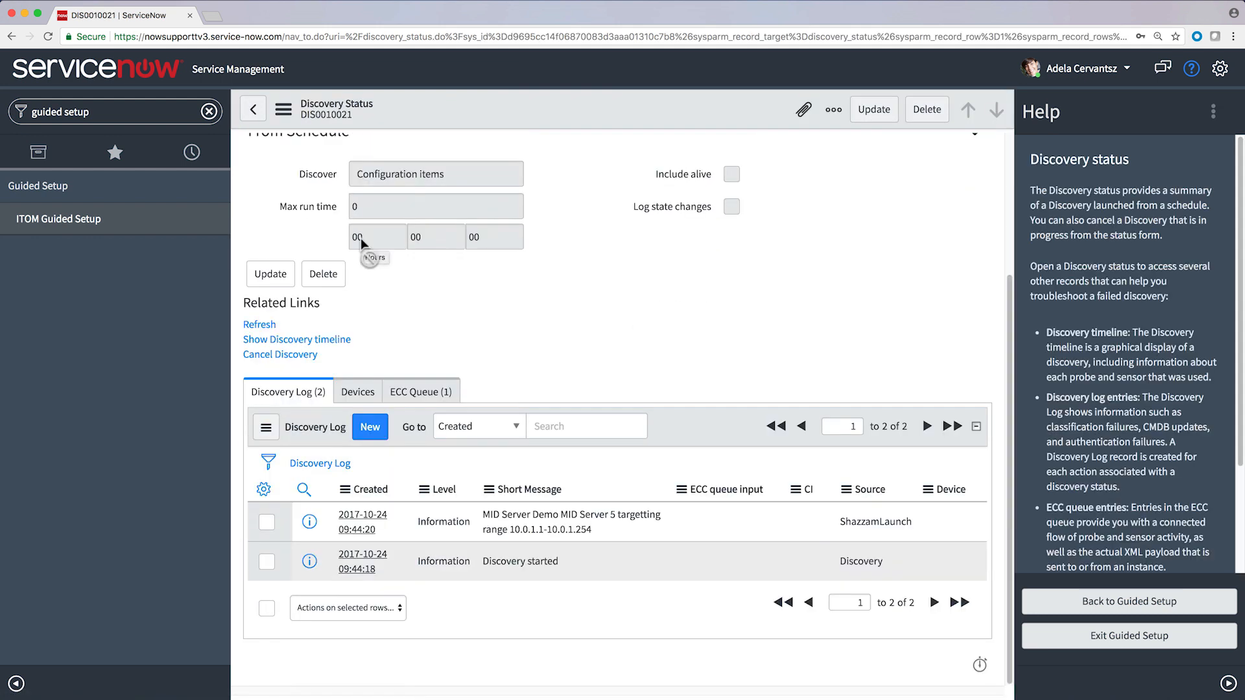
{"action": "left_click", "coordinate": [259, 325]}
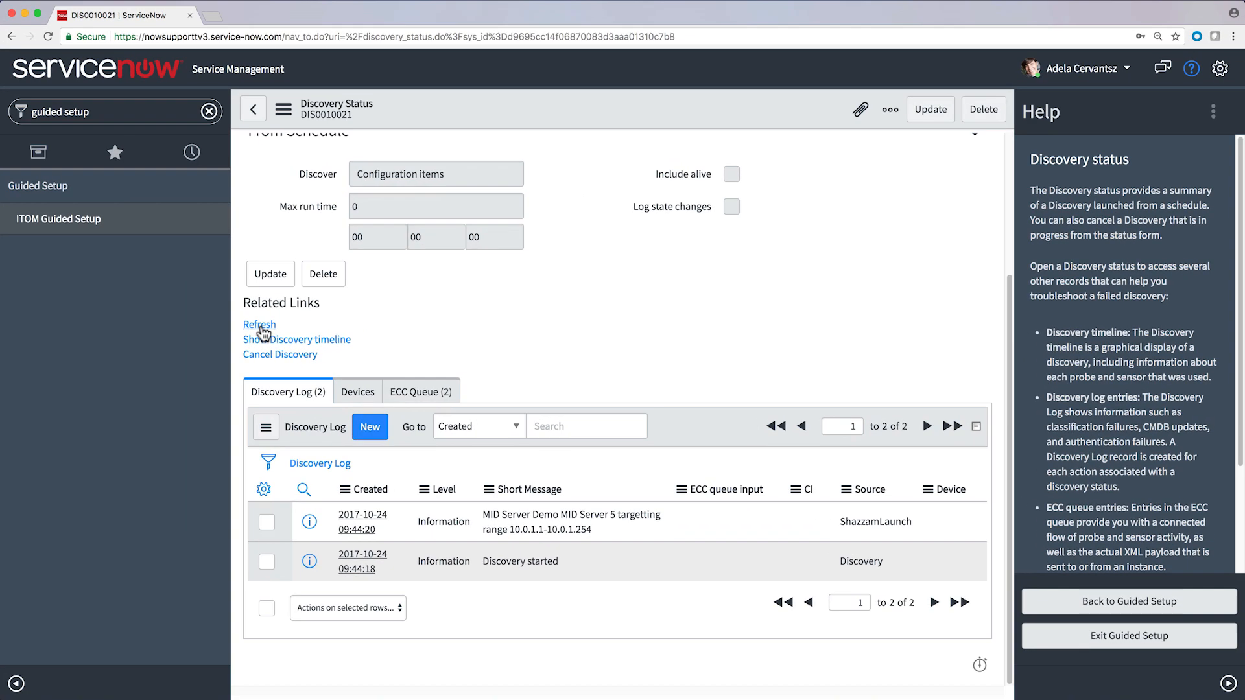
Step: Find Discovery Schedules by filtering the navigator for discovery, and start a Quick Discovery with target IP 10.11.128.224
{"action": "left_click", "coordinate": [172, 112]}
{"action": "type", "text": "discovery"}
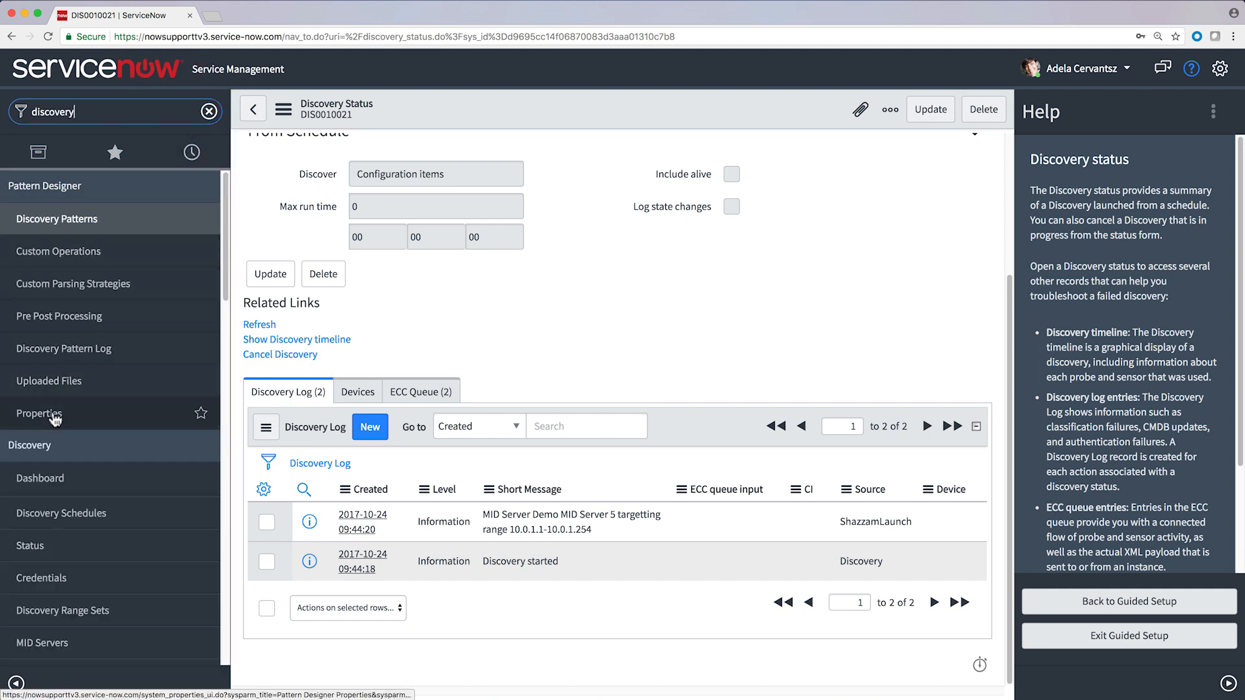
{"action": "left_click", "coordinate": [18, 514]}
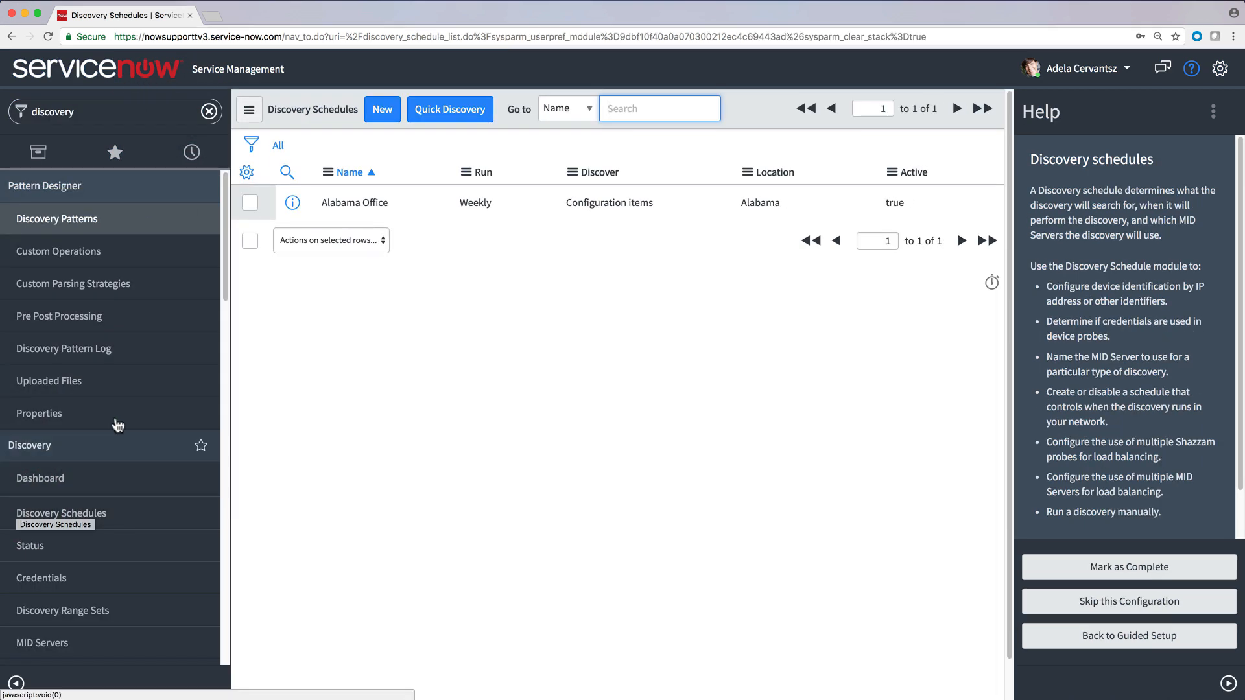
{"action": "left_click", "coordinate": [450, 109]}
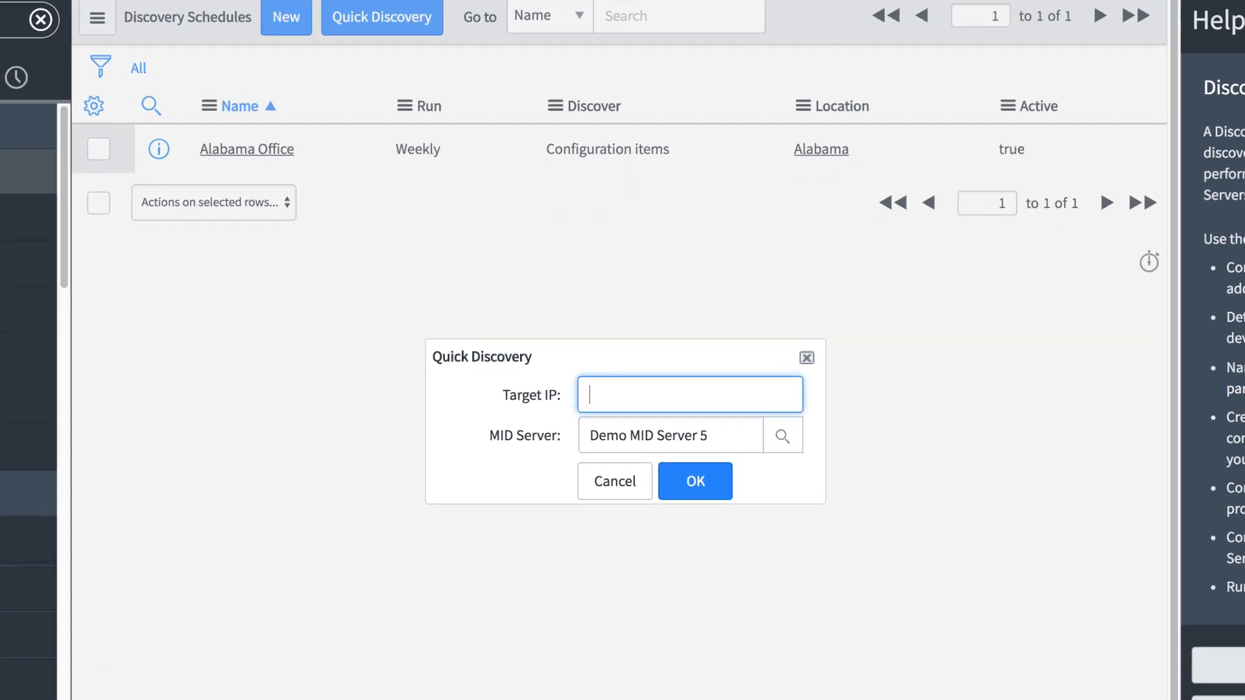
{"action": "type", "text": "10"}
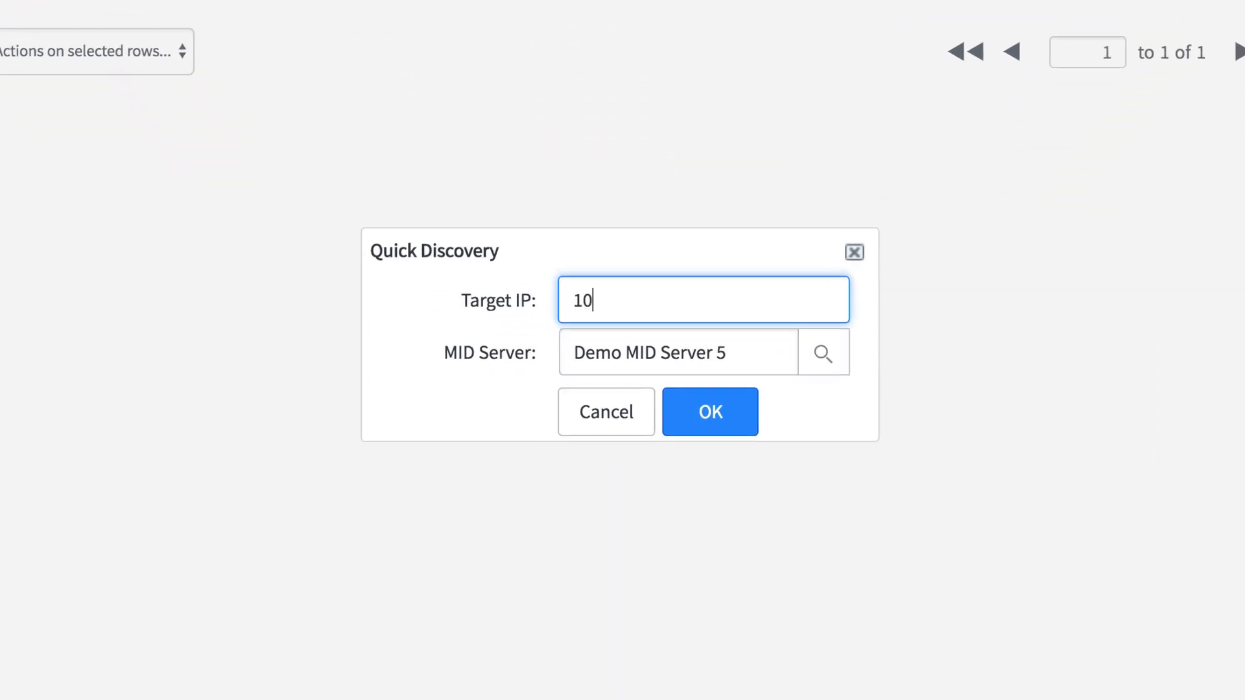
{"action": "type", "text": ".11.128.224"}
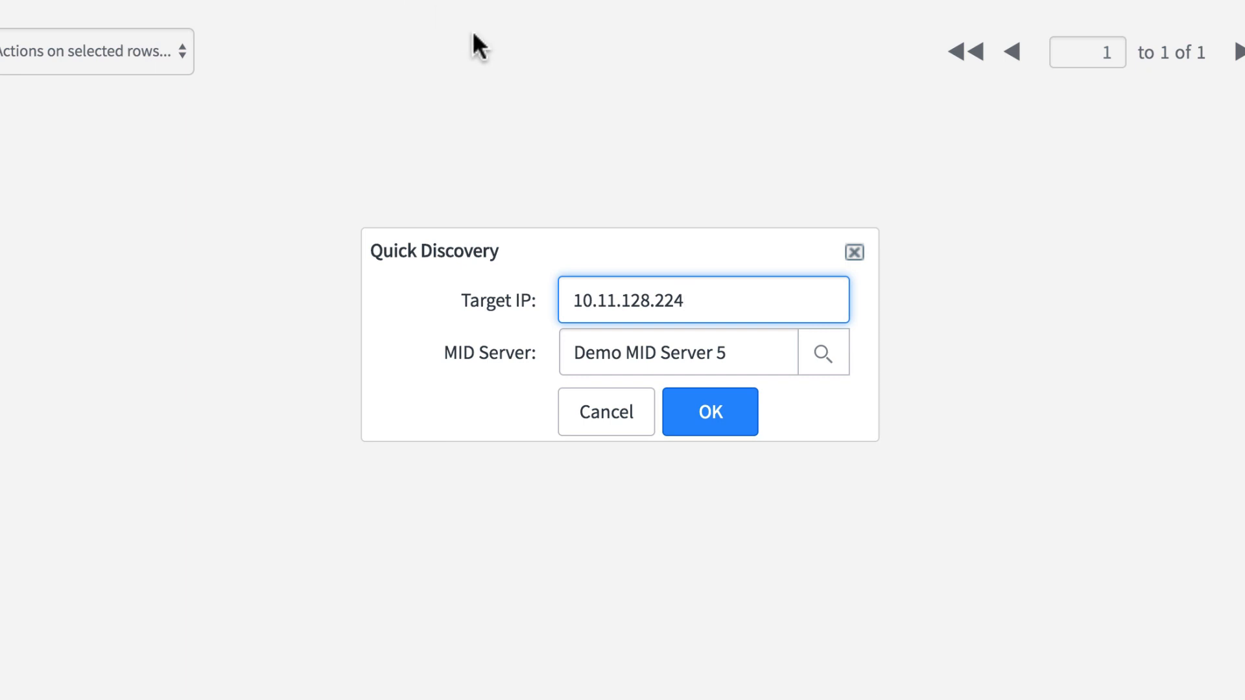
Step: Choose Demo MID Server 5 as the MID Server and run the Quick Discovery
{"action": "left_click", "coordinate": [806, 352]}
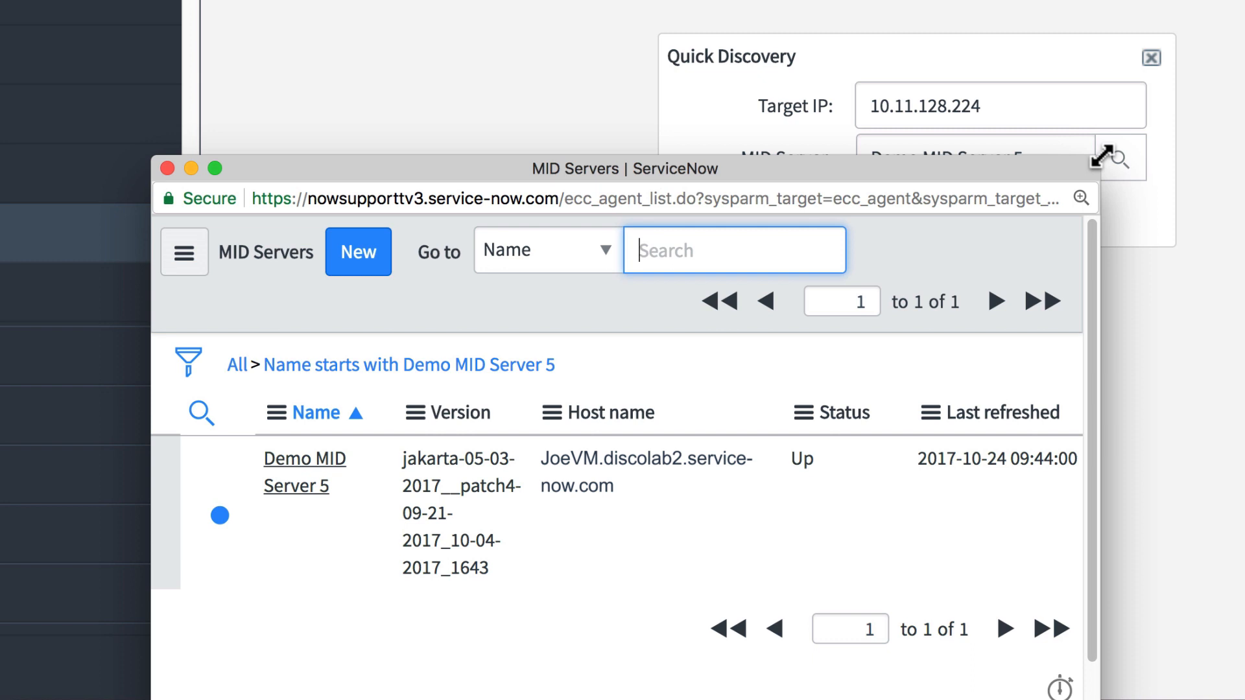
{"action": "left_click", "coordinate": [299, 492]}
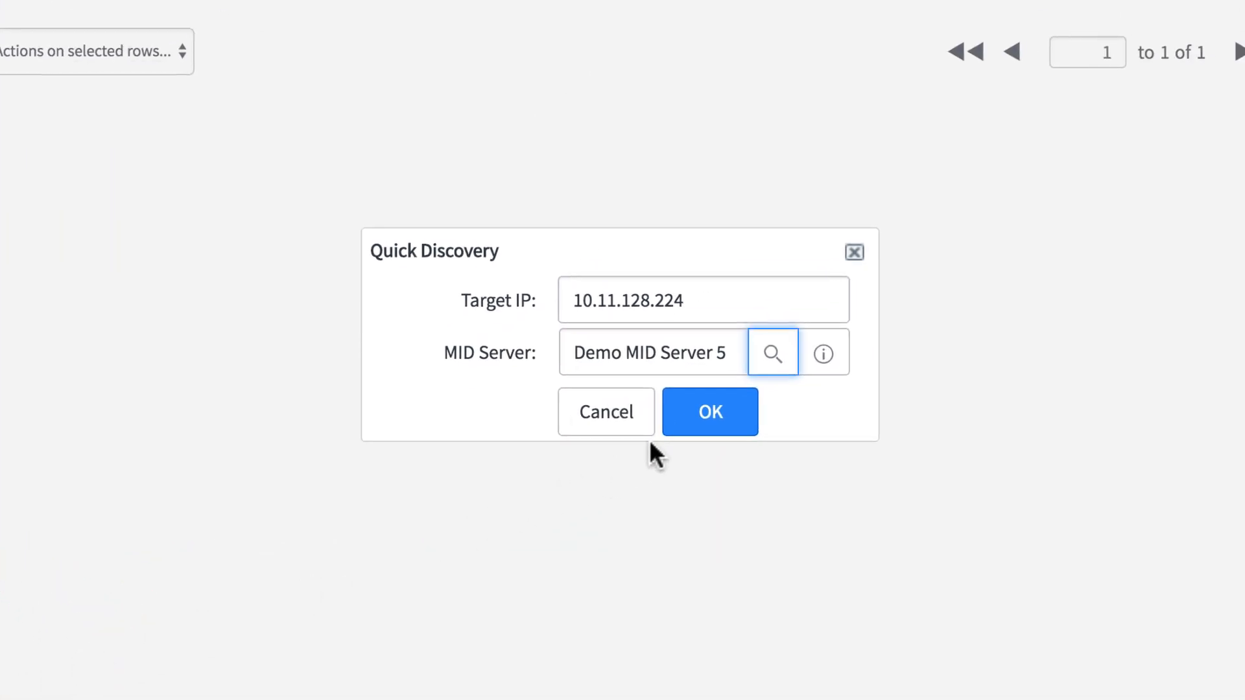
{"action": "left_click", "coordinate": [674, 424]}
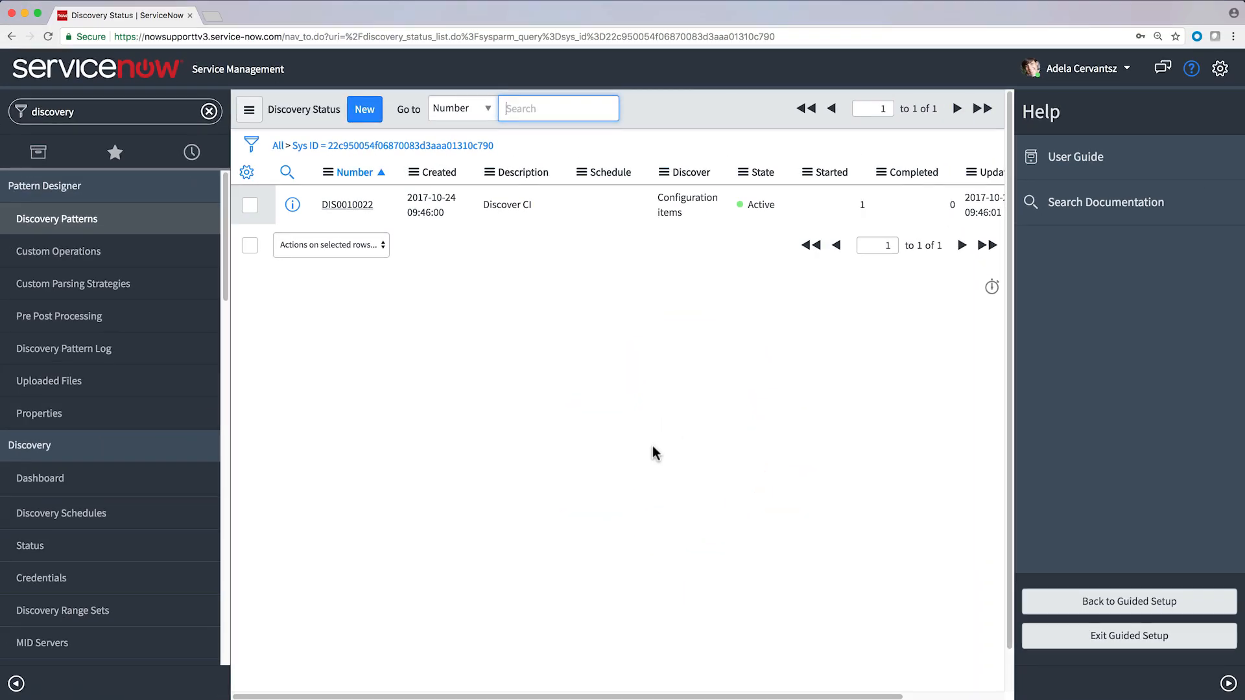
Step: Open the status record of the Quick Discovery and show its Discovery timeline
{"action": "left_click", "coordinate": [367, 204]}
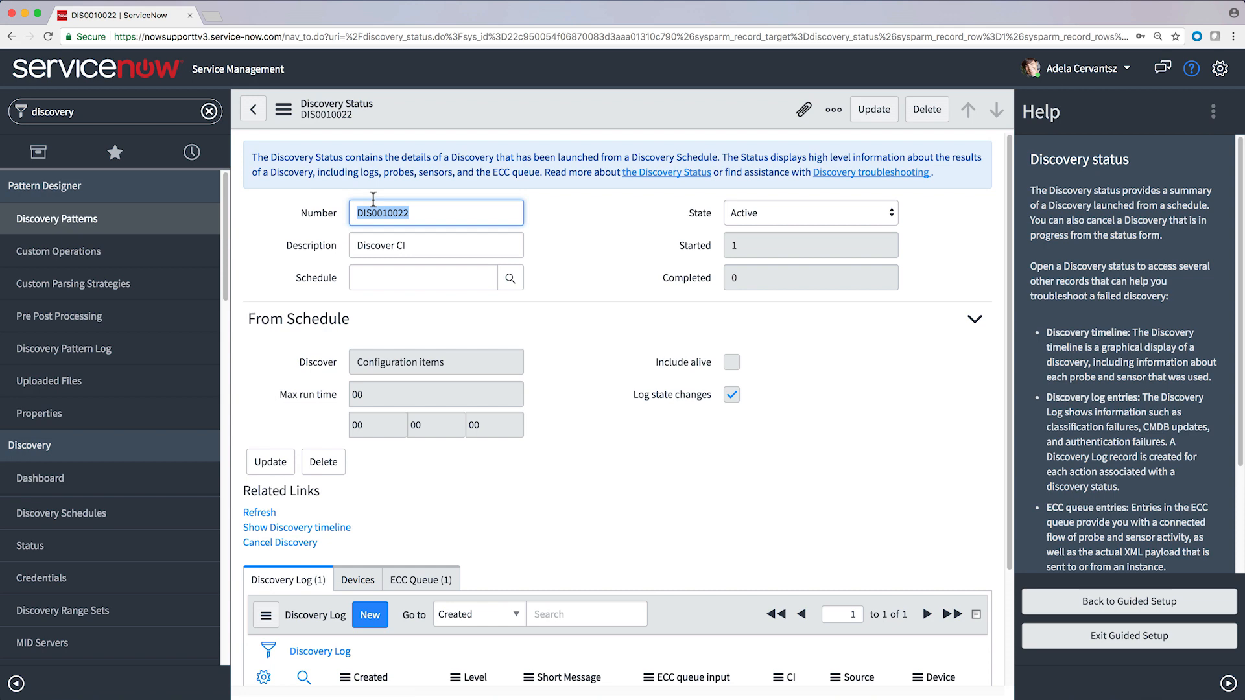
{"action": "left_click", "coordinate": [295, 529]}
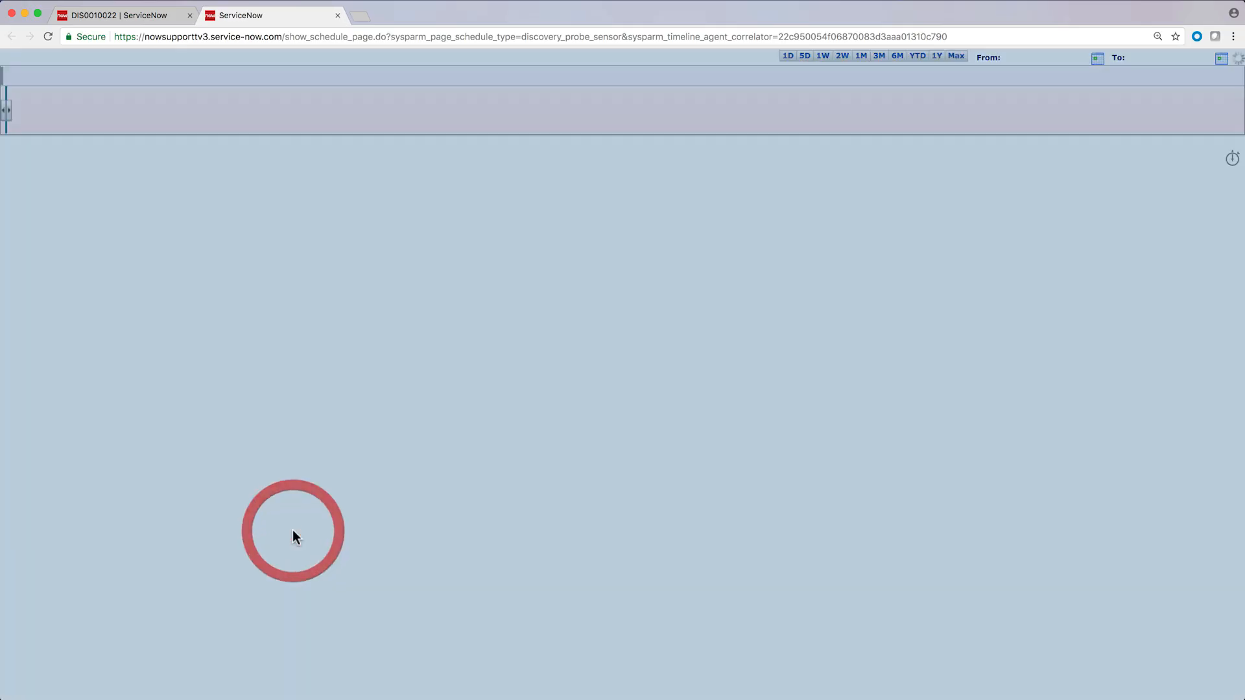